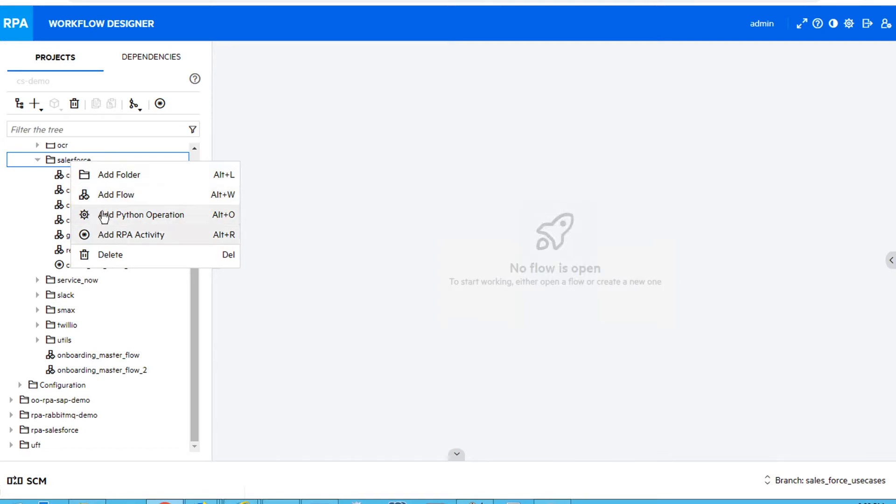
Add a new flow named create_sales_order_from_email to the salesforce folder
click(87, 195)
text(create_sal)
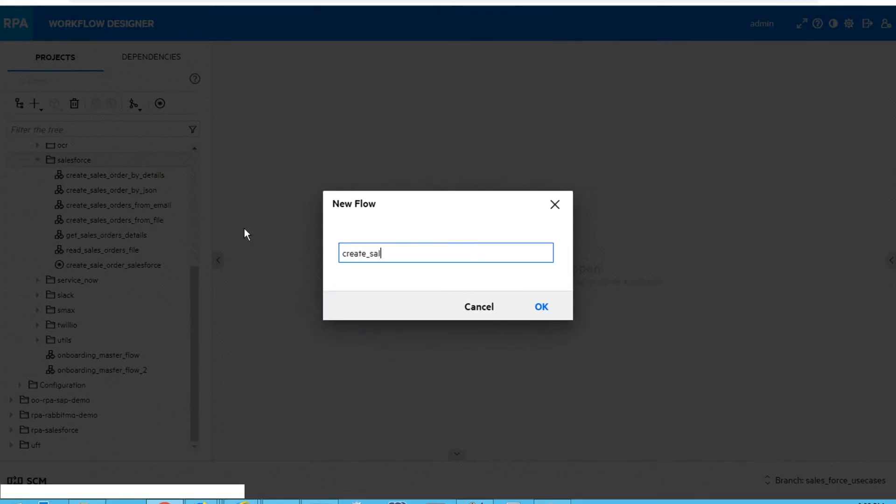
text(es_order_frome)
text(email)
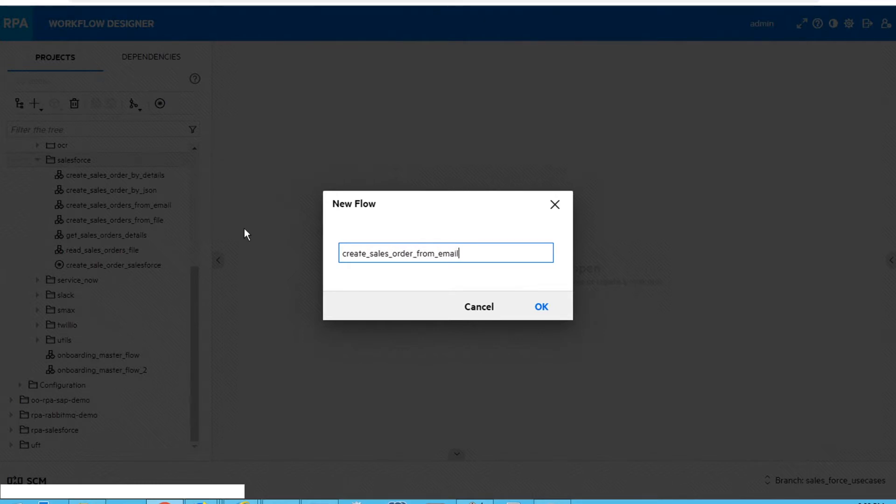
click(542, 307)
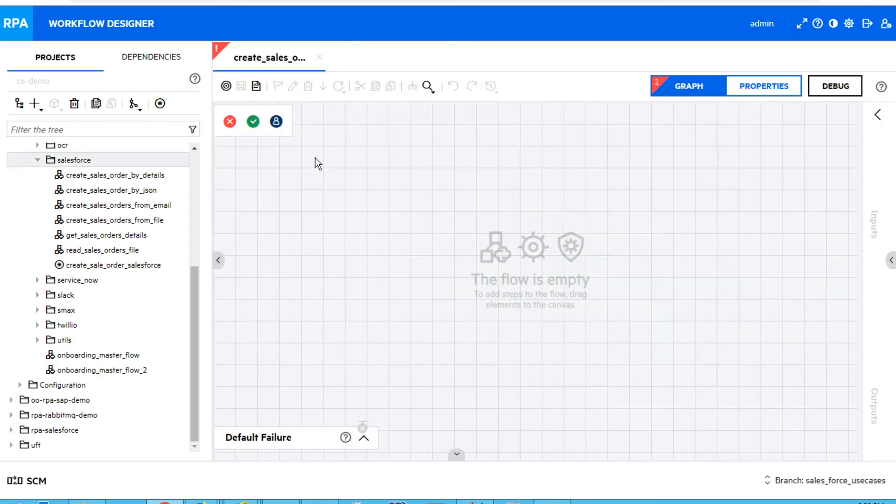
Place the office-365 get_mail_message_attachments flow on the empty canvas as the first step
drag(194, 340, 200, 200)
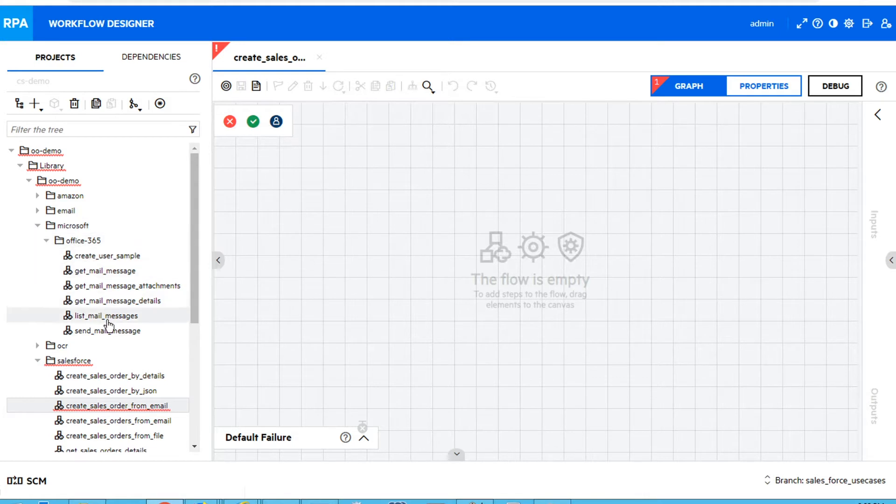
drag(118, 285, 290, 198)
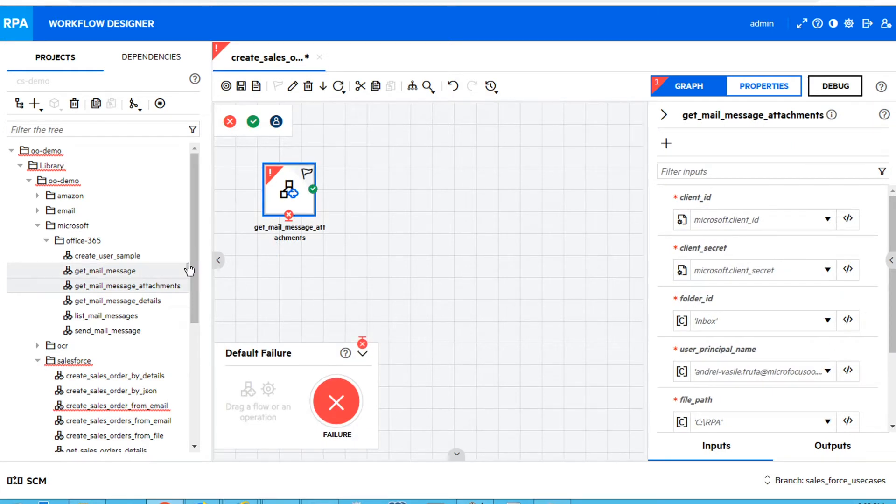
Add the read_sales_orders_file flow to the canvas and connect it to the first step's SUCCESS transition
drag(192, 253, 196, 306)
drag(116, 367, 416, 202)
drag(328, 187, 416, 198)
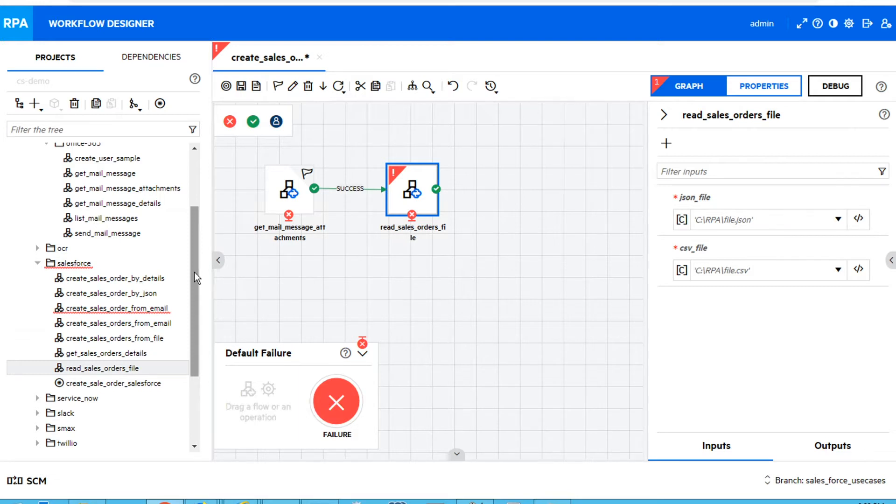
Create a new RPA activity named create_sales_order in the salesforce folder
drag(194, 273, 195, 306)
right_click(82, 199)
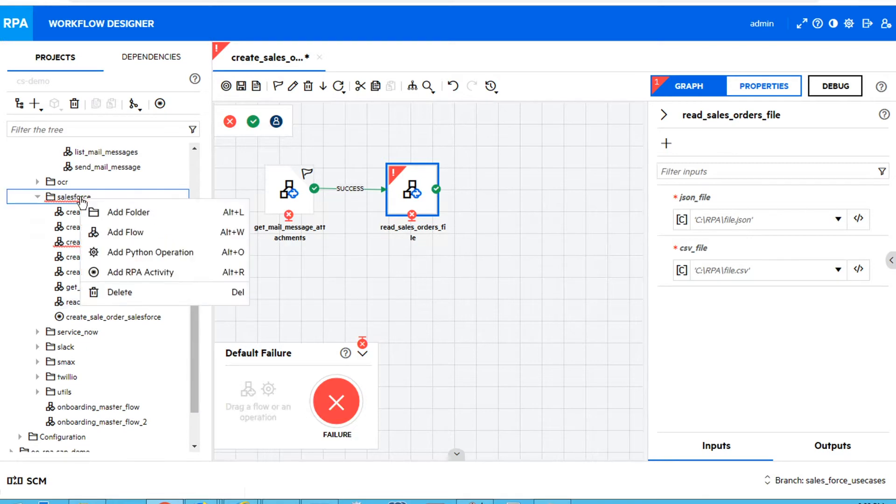
click(110, 274)
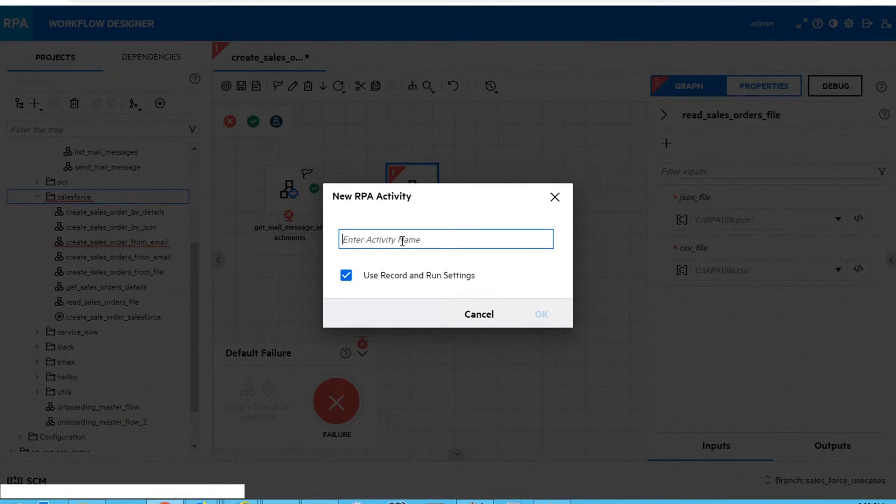
text(create_sales_o)
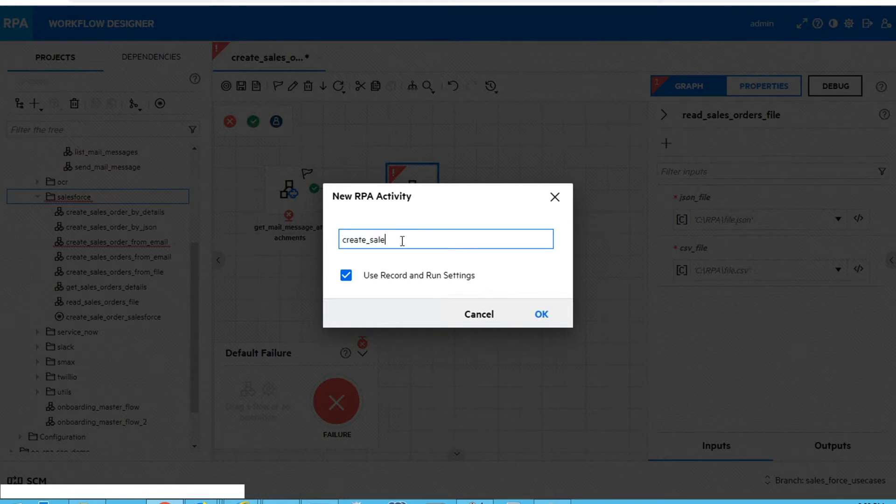
text(rder)
click(545, 316)
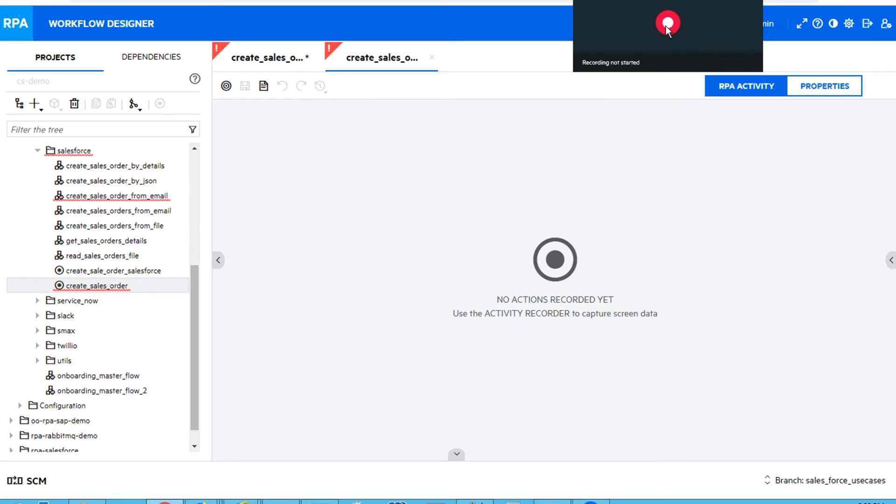
Start the activity recorder and switch to the Salesforce login window in Firefox
click(667, 23)
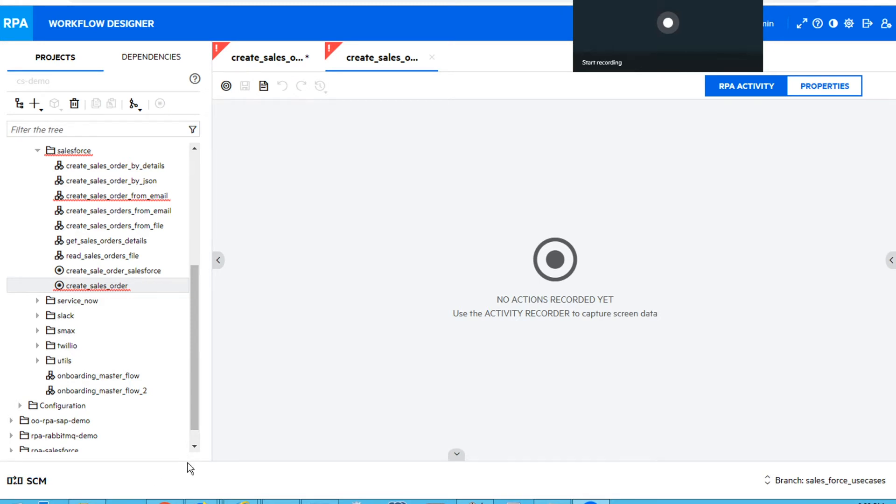
mouse_move(203, 502)
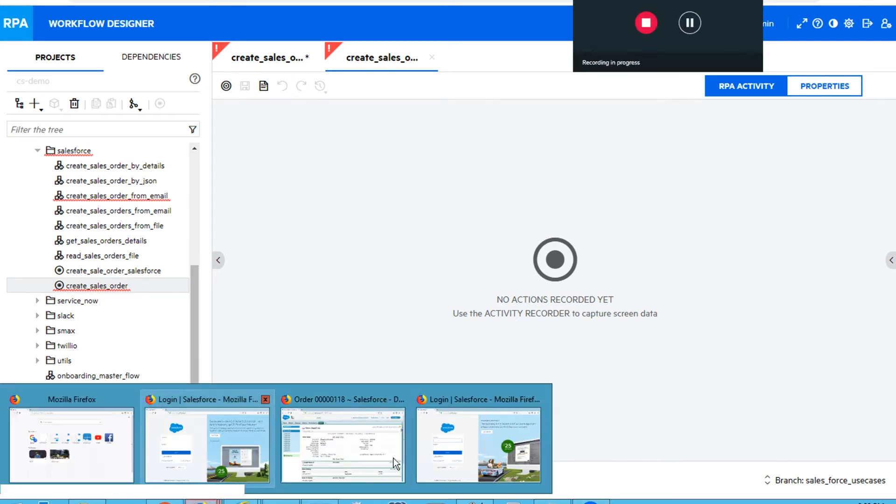
click(473, 449)
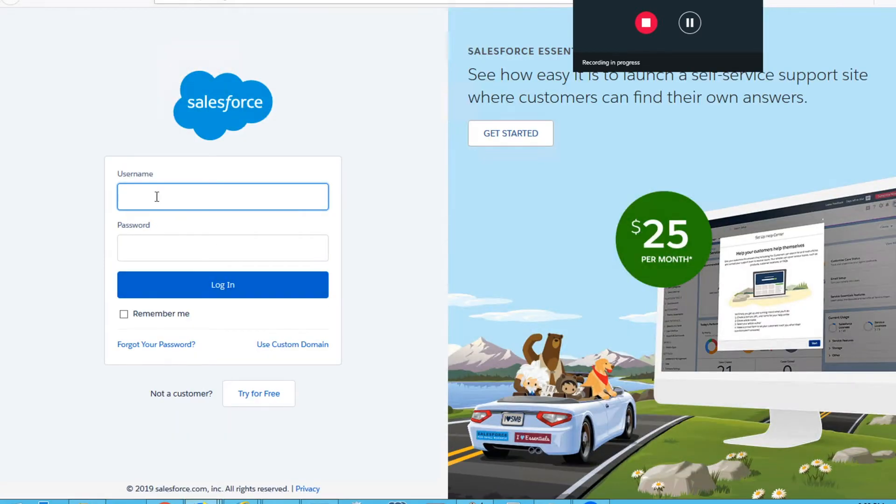
Log in to Salesforce with the account's username and password, declining to save the login
text(cri)
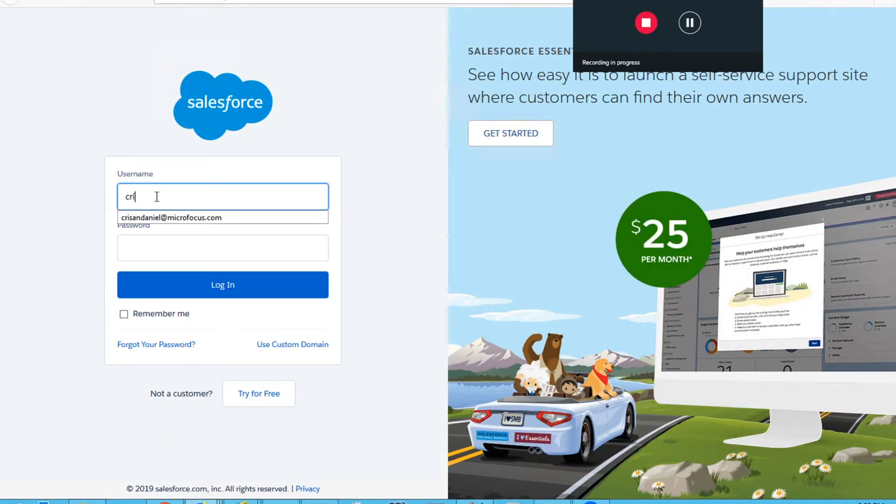
click(164, 218)
click(163, 247)
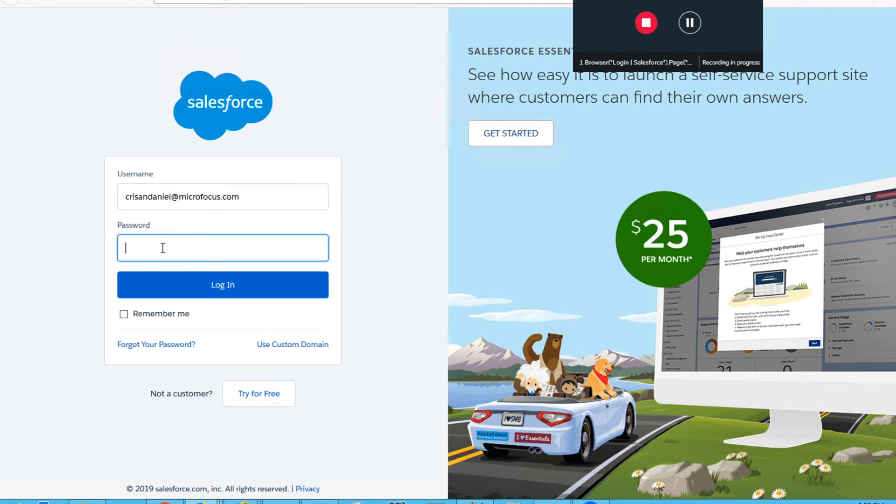
text(••••••••••)
click(164, 291)
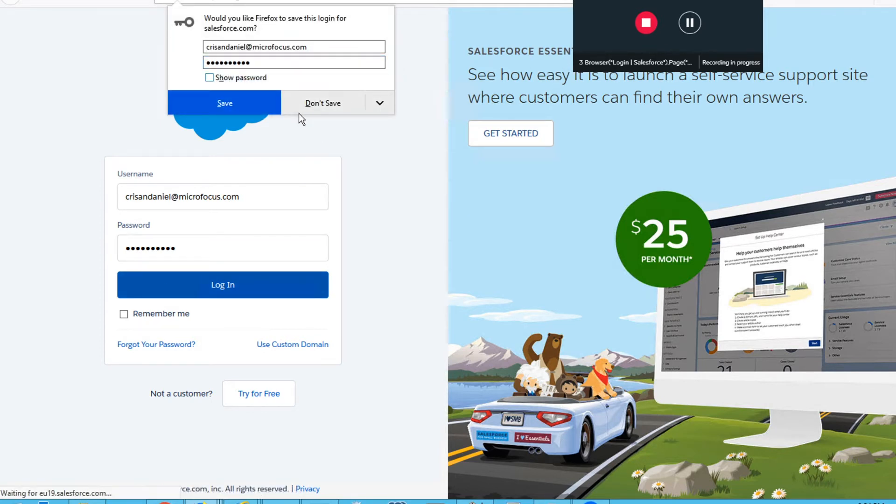
click(323, 105)
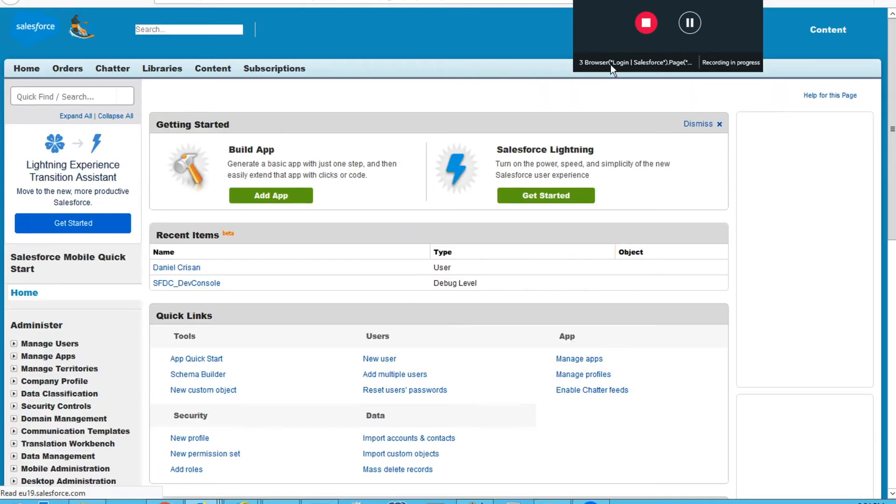
Start a new order with account name Micro Focus and contract number 00000102
click(68, 70)
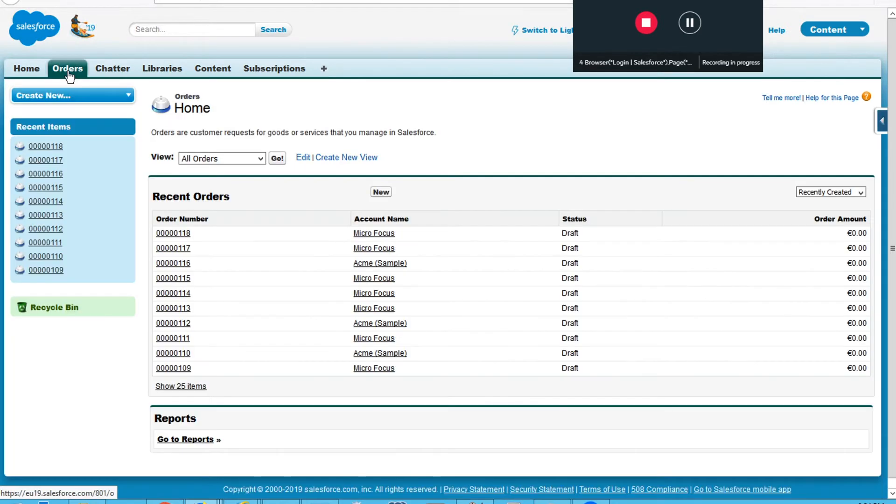
click(381, 191)
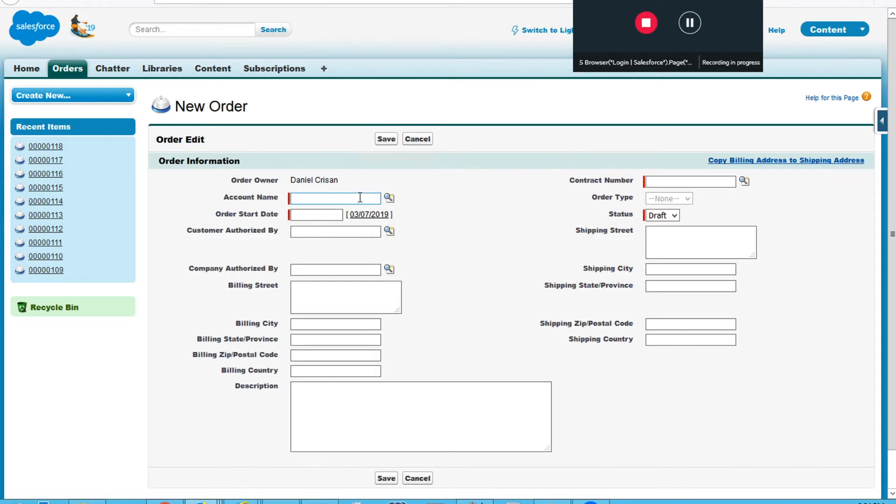
double_click(353, 198)
click(334, 214)
click(672, 180)
text(00000102)
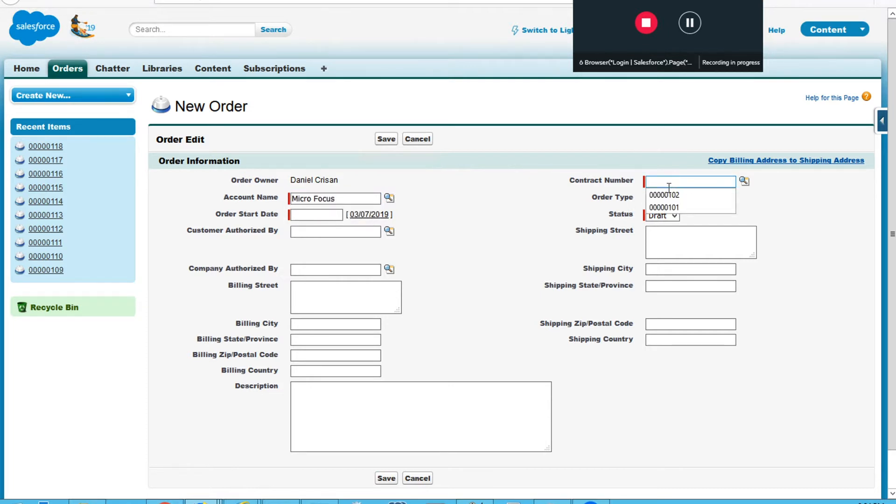
Set the order start date to 04/07/2019, enter the description This is my description, and save the order
click(315, 215)
text(0)
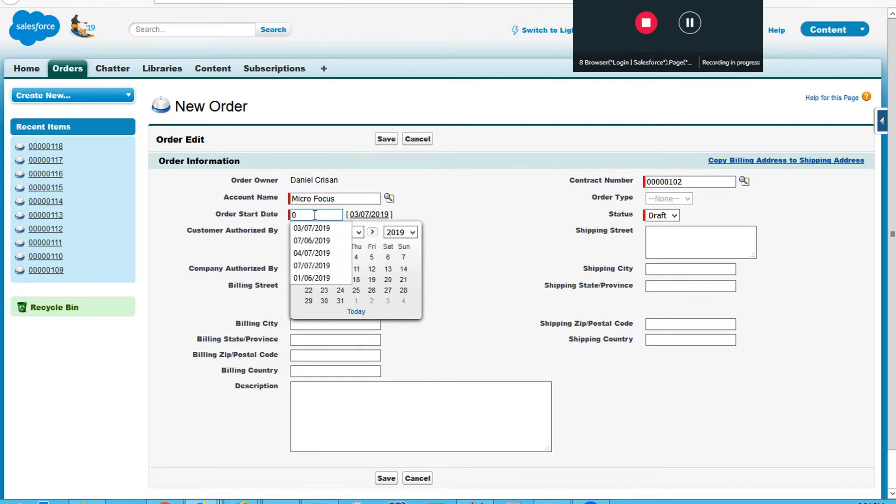
text(4/07/0)
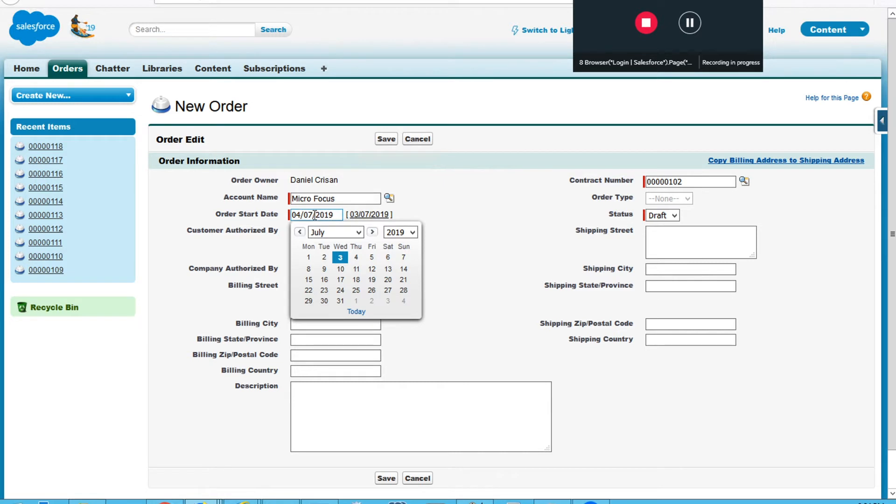
click(410, 437)
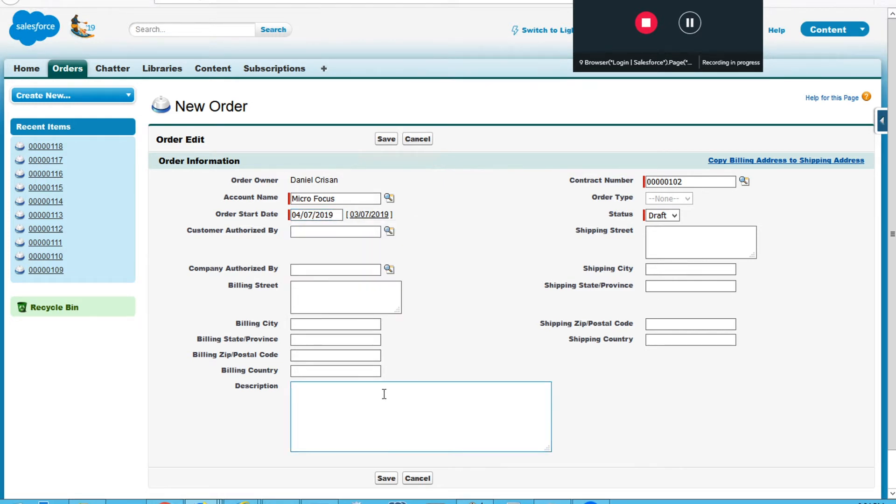
text(This is my description.)
click(388, 478)
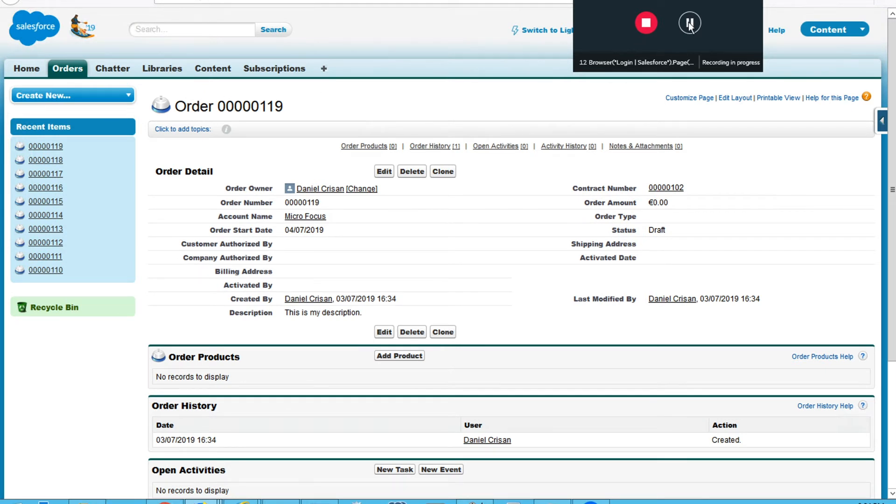
Stop recording and add an output value order_number taking the innertext property of the last recorded step, then finish
click(644, 23)
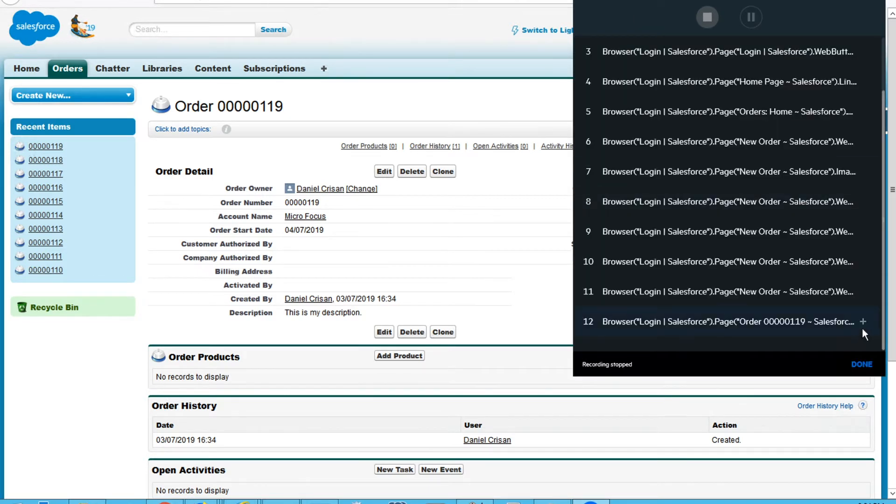
click(864, 323)
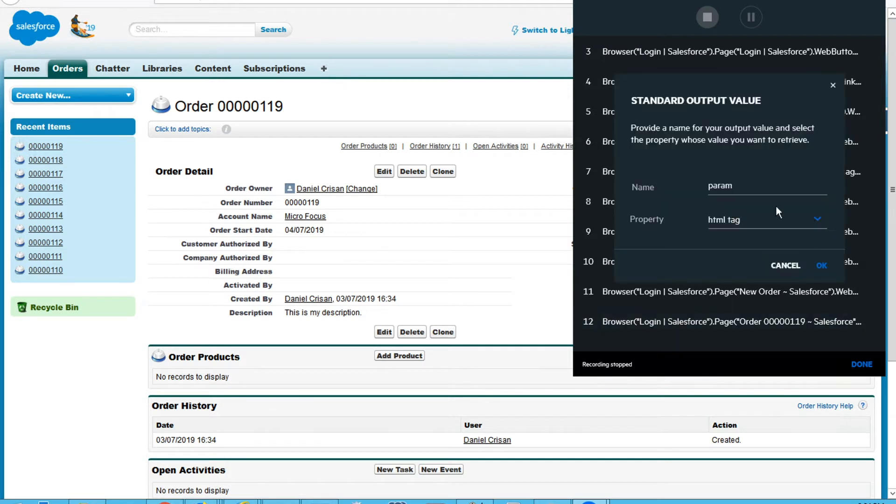
double_click(753, 183)
text(order_number)
click(768, 226)
click(774, 262)
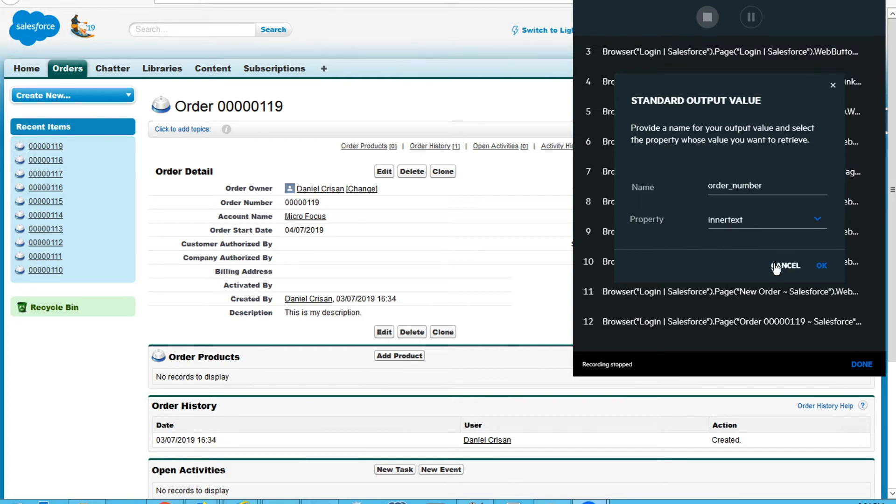
click(820, 266)
click(862, 364)
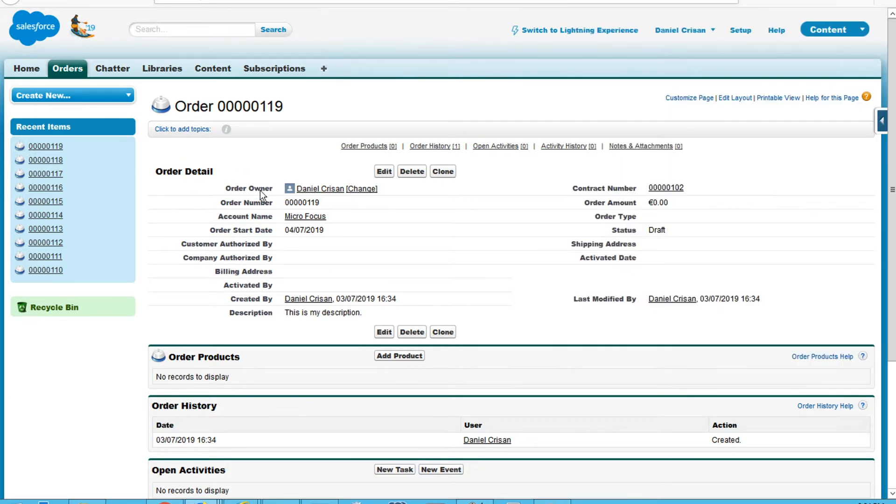
Return to the designer, open the activity's properties and add an input named user
click(164, 503)
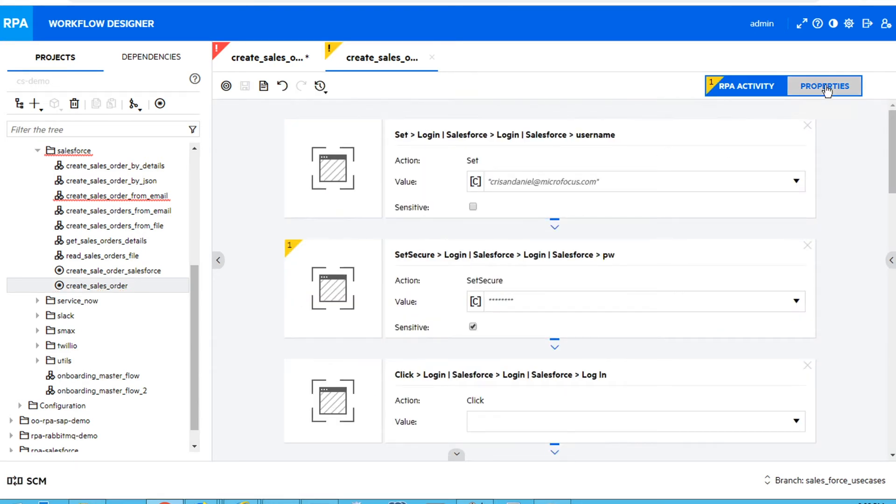
click(803, 90)
click(235, 173)
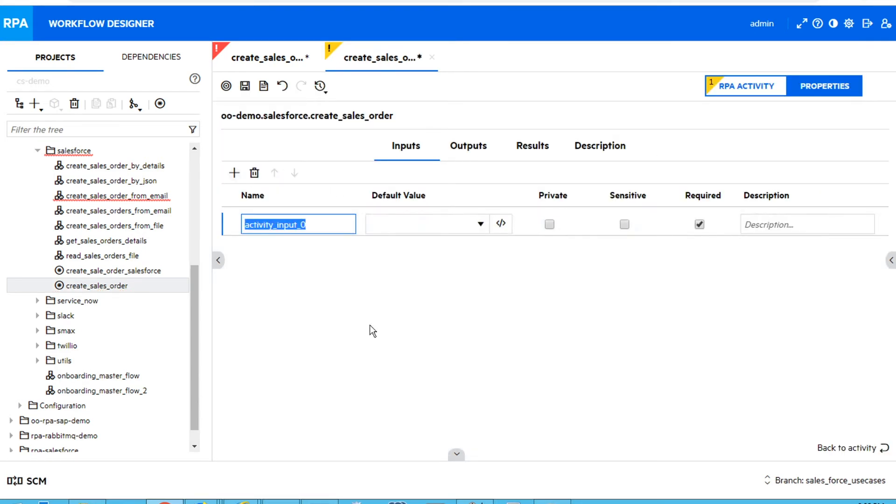
text(user)
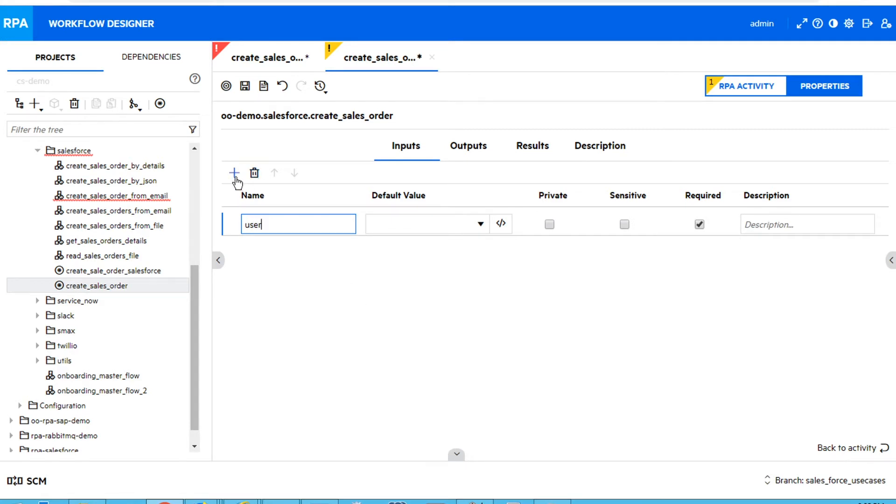
Add a second input named password and mark it as sensitive
click(235, 173)
text(password)
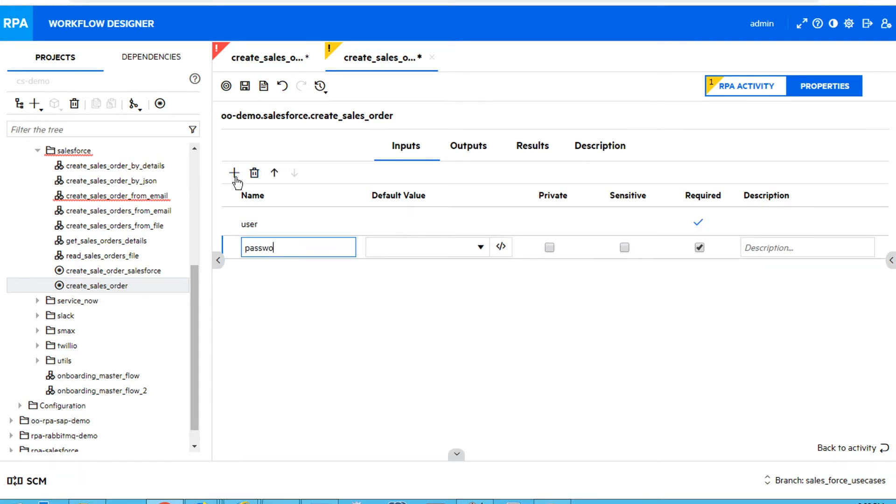
click(625, 248)
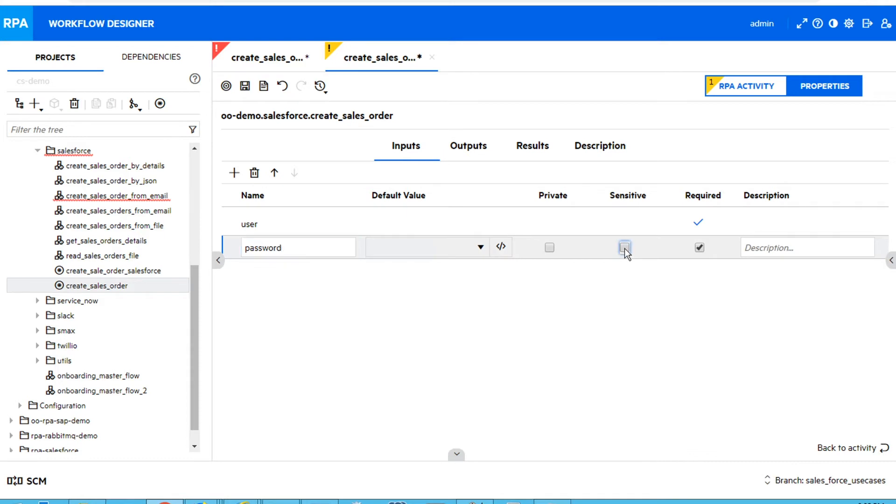
Add a third input named account_name
click(235, 174)
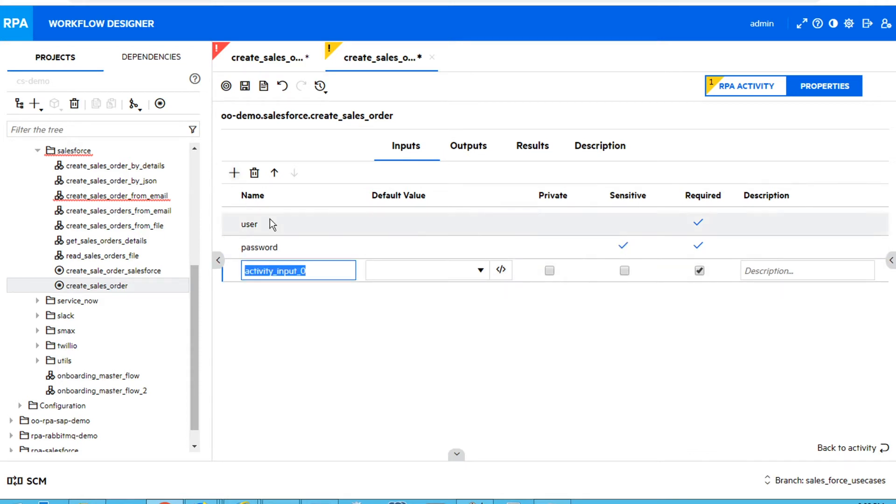
text(account_name)
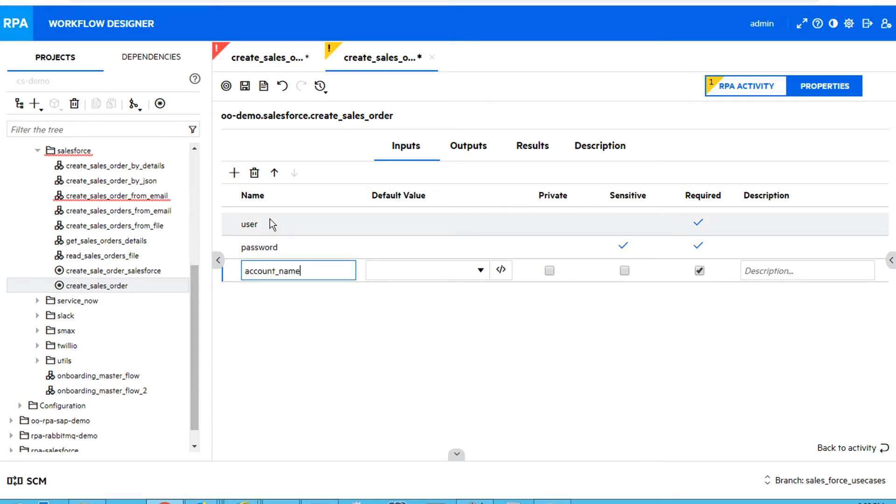
Add two more activity inputs named contract_number and start_date
click(234, 174)
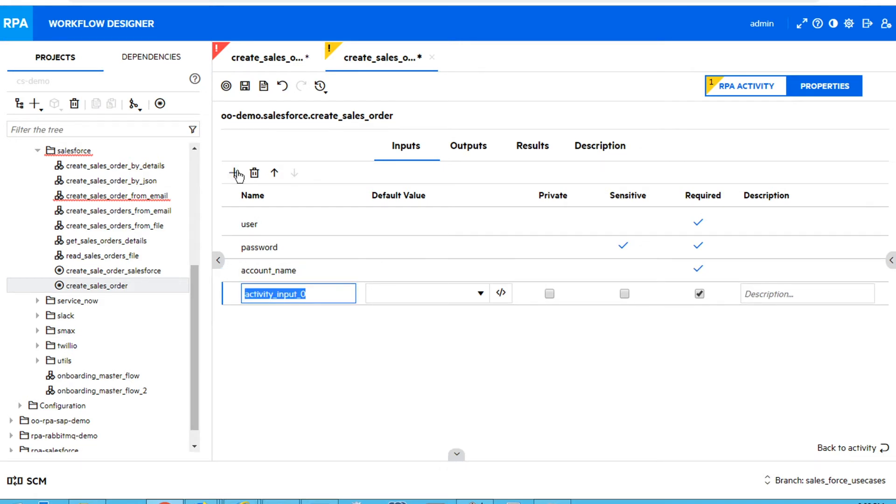
text(contra)
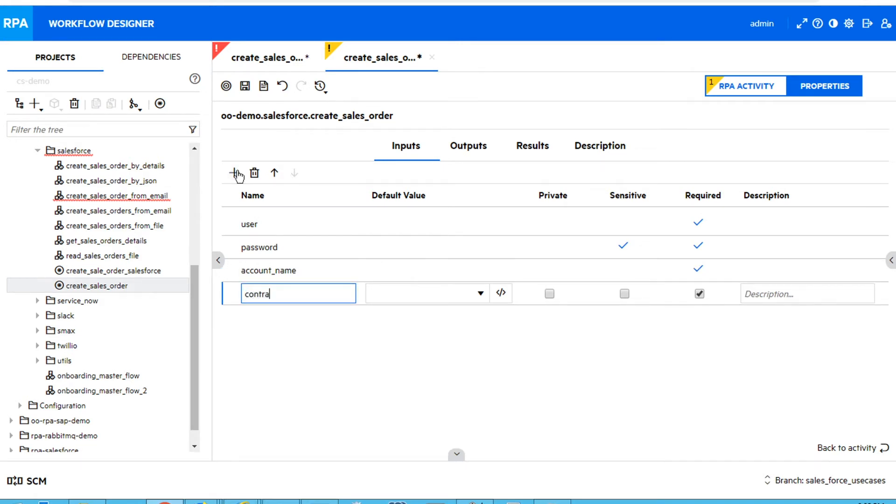
text(ct_number)
click(235, 173)
text(start_date)
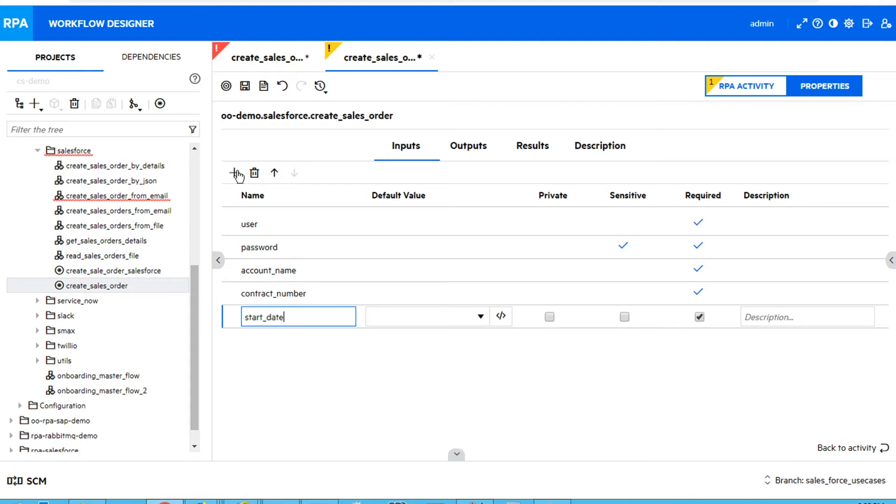
Add a final input named description and save the activity
click(234, 173)
text(des)
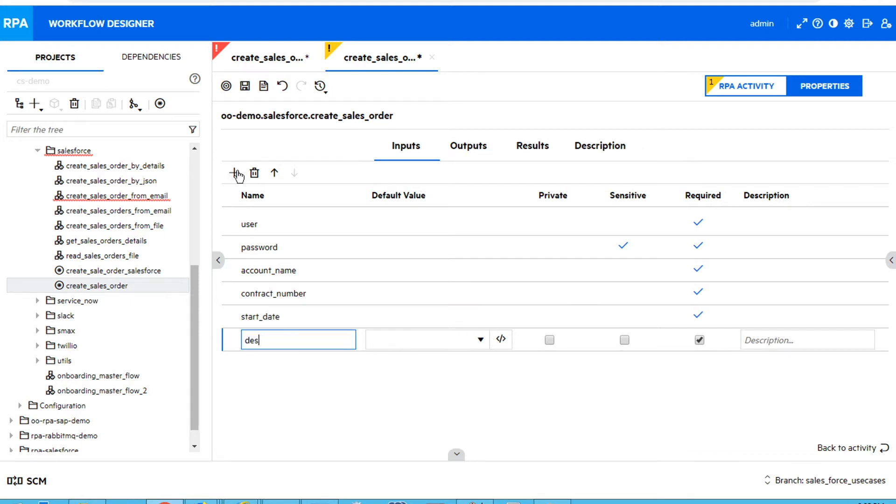
text(cription)
click(244, 85)
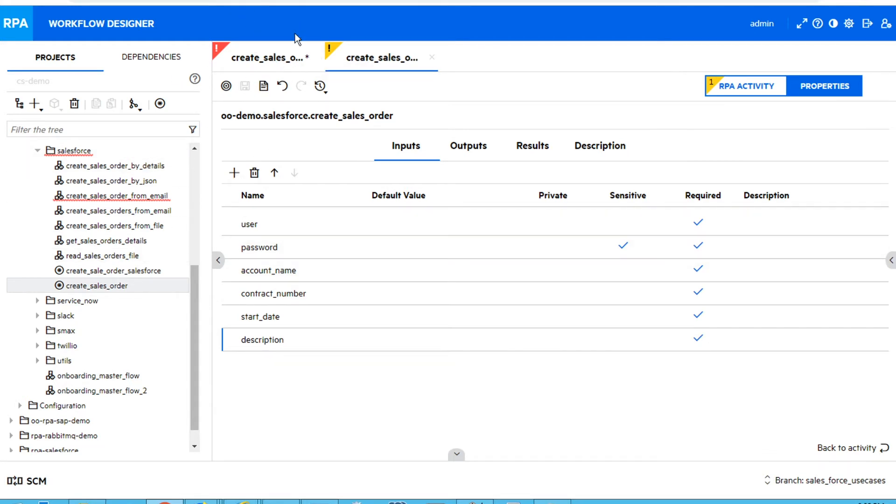
Open the create_sales_order_by_json flow and delete the transition from get_sales_orders_details to SUCCESS
click(113, 183)
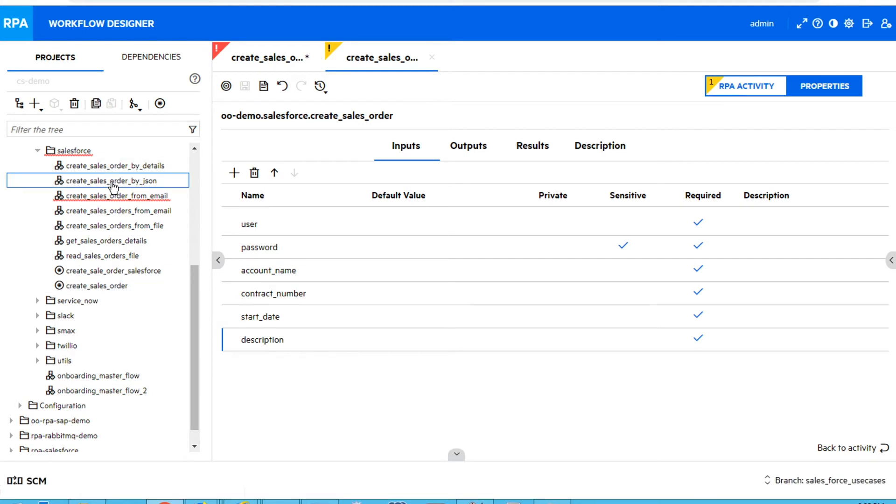
double_click(112, 184)
mouse_move(350, 183)
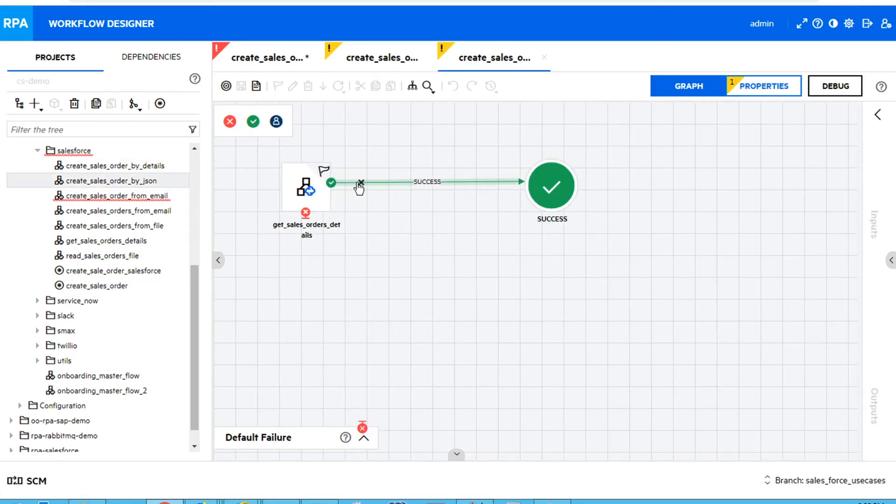
click(363, 184)
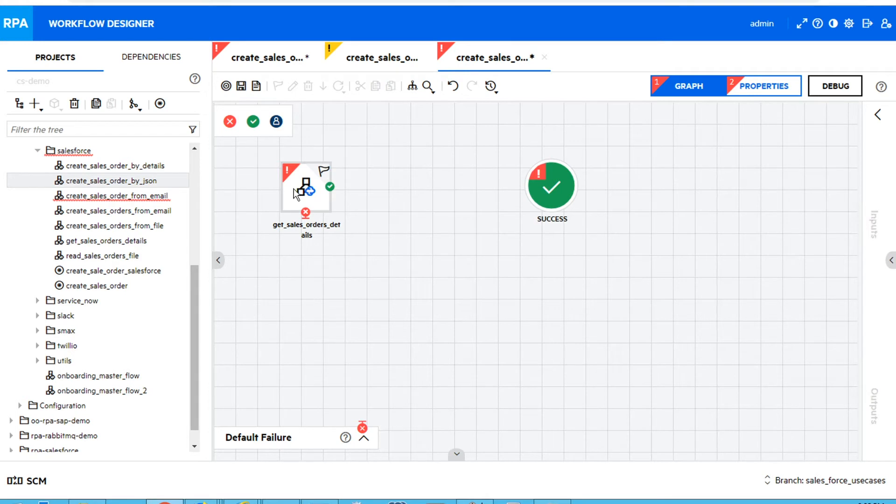
Add the create_sales_order activity to the flow and bind its user and password inputs to the username and password flow variables
drag(97, 286, 430, 202)
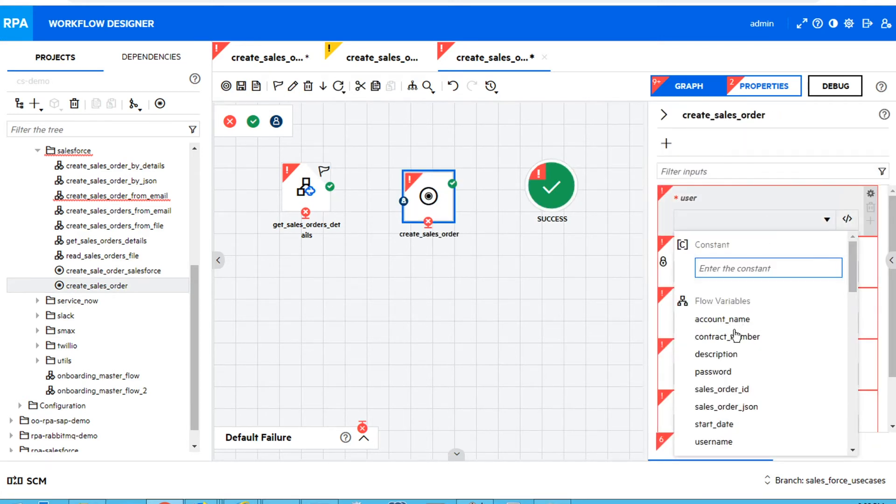
click(713, 442)
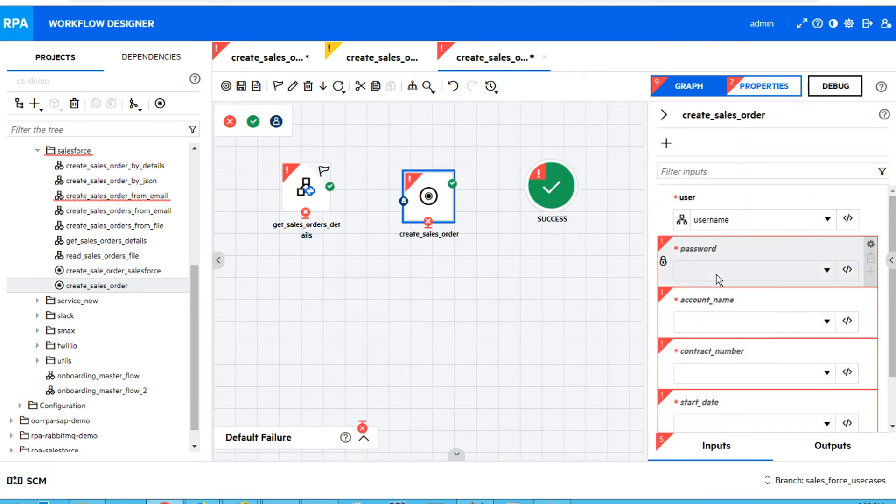
click(716, 273)
click(714, 176)
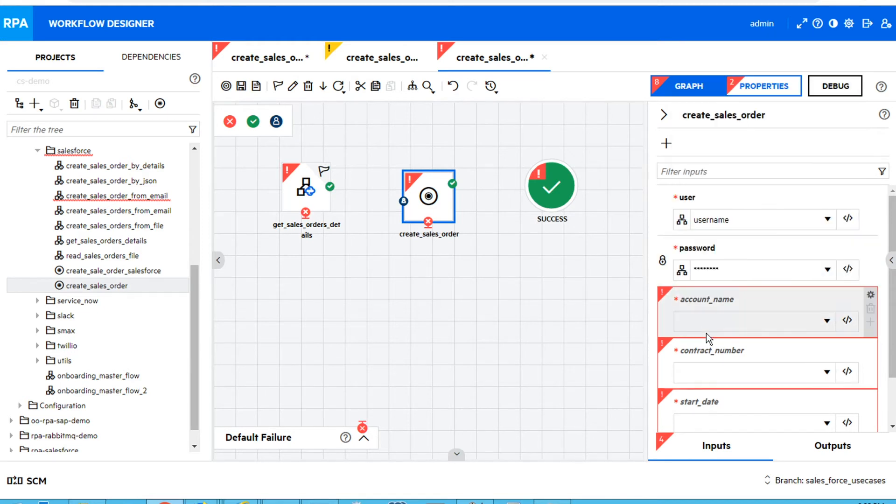
Bind the account_name, contract_number, start_date and description inputs to the matching flow variables
click(708, 330)
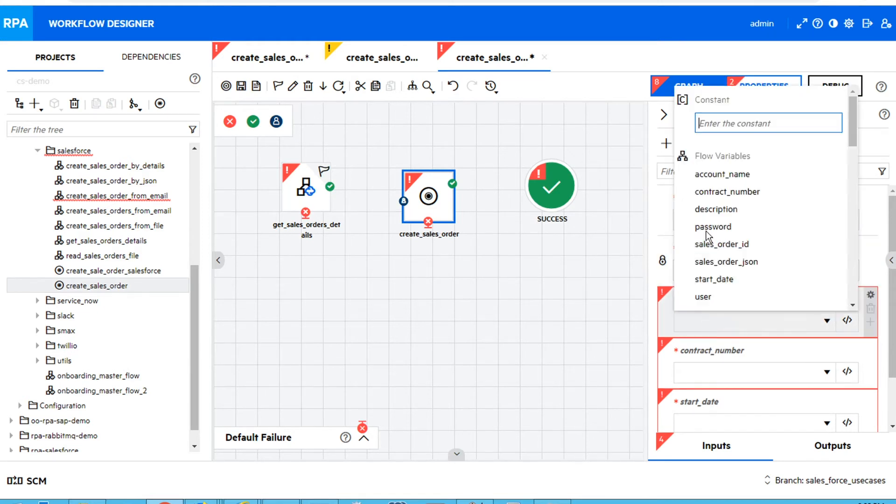
click(714, 175)
click(703, 369)
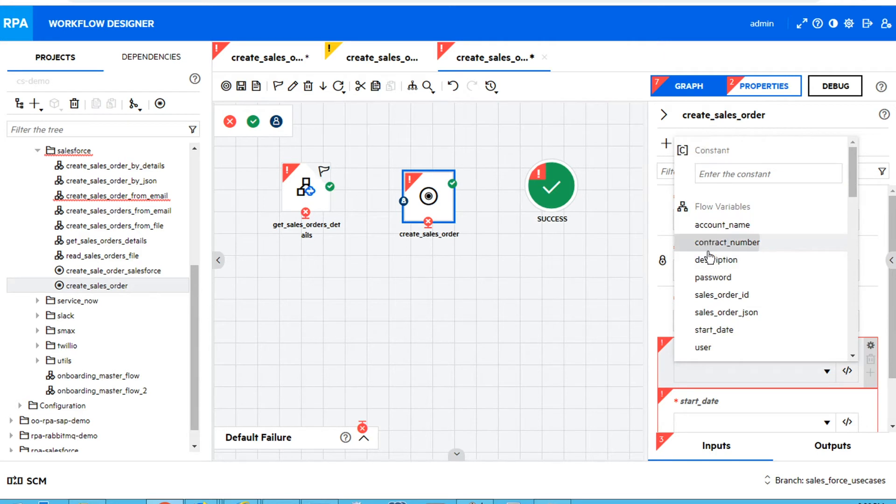
click(704, 242)
click(711, 415)
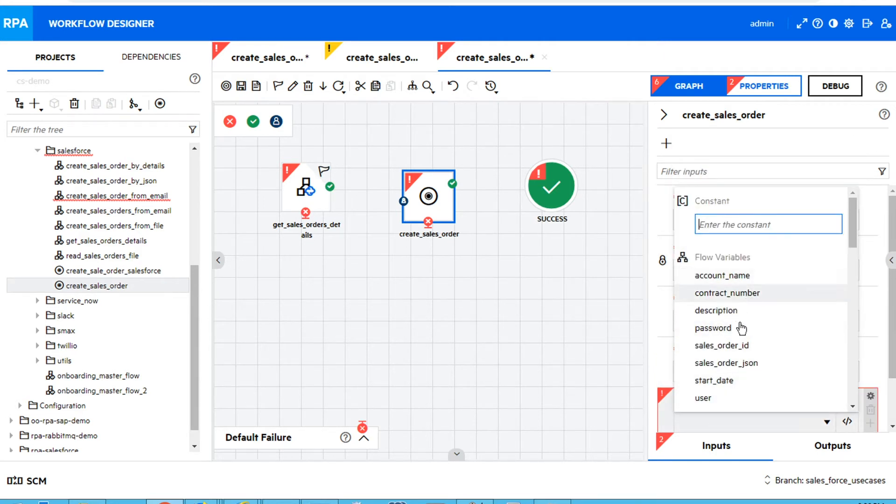
click(733, 380)
scroll(780, 356, down, 1)
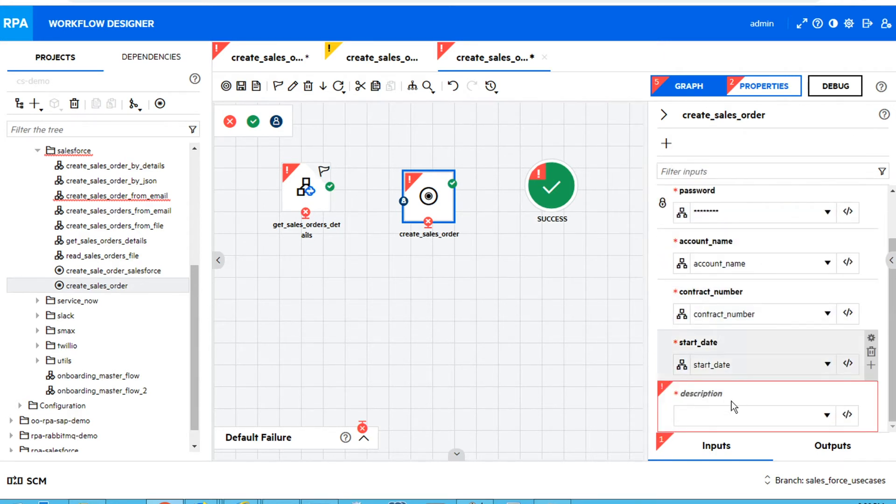
click(729, 418)
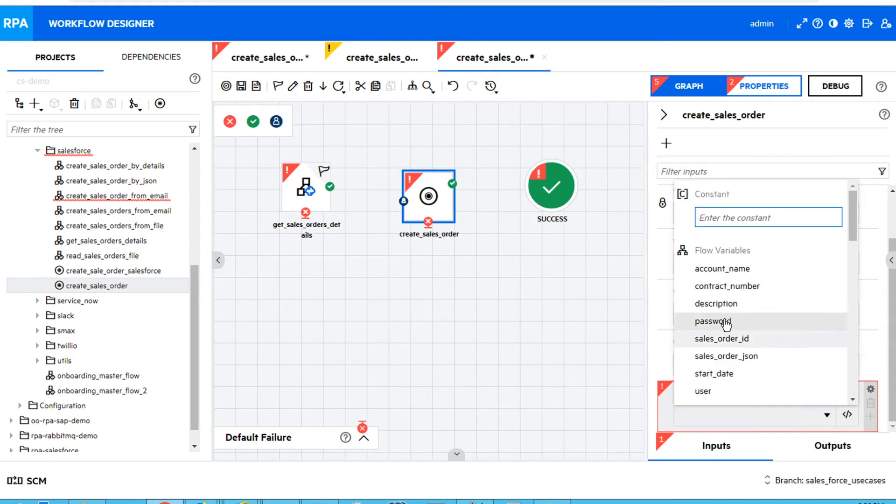
click(716, 303)
Connect get_sales_orders_details to create_sales_order, route create_sales_order's outcomes to SUCCESS, and save the flow
drag(330, 187, 550, 187)
drag(490, 199, 548, 189)
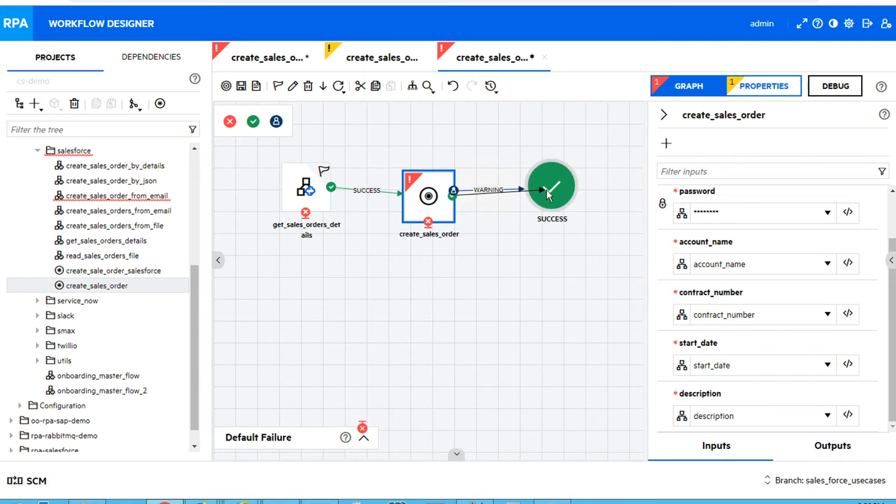
click(241, 87)
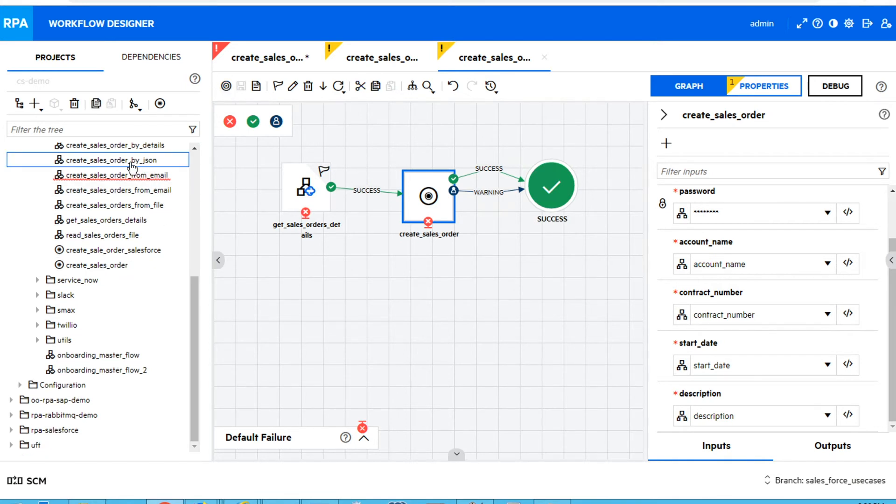
In the create_sales_orders_from_email flow, add create_sales_order_by_json and connect read_sales_orders_file to it
click(272, 70)
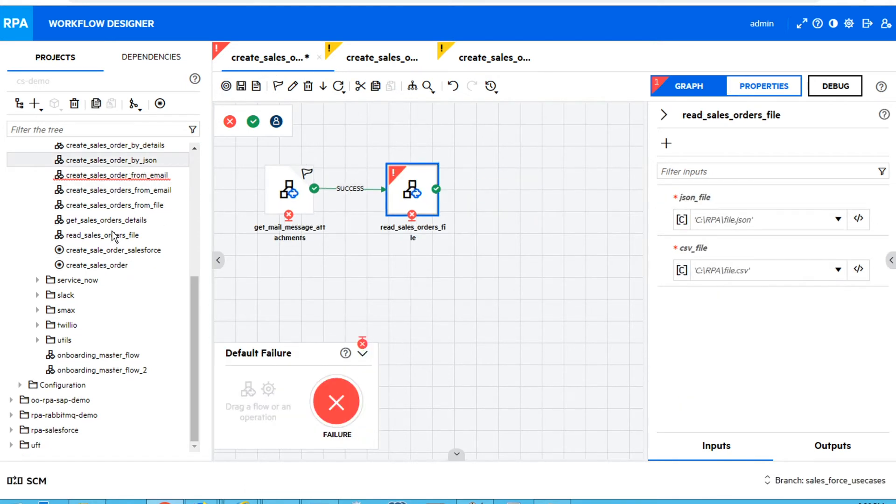
drag(112, 162, 548, 192)
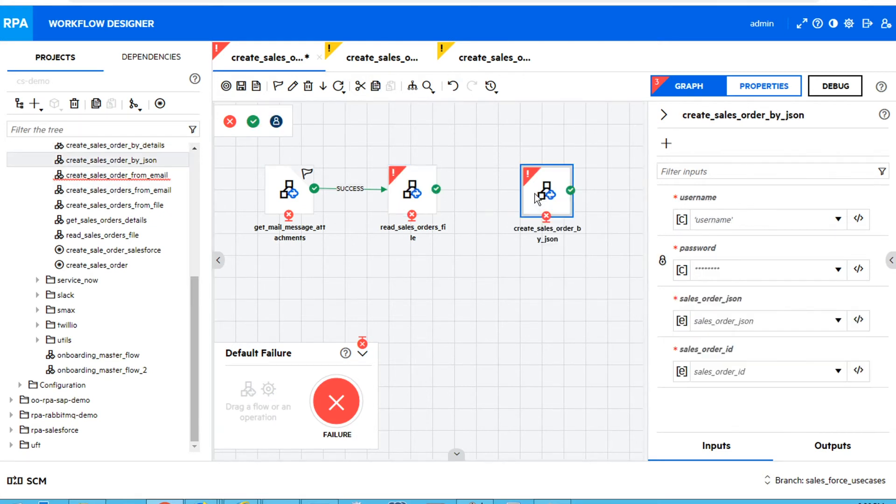
drag(436, 190, 566, 197)
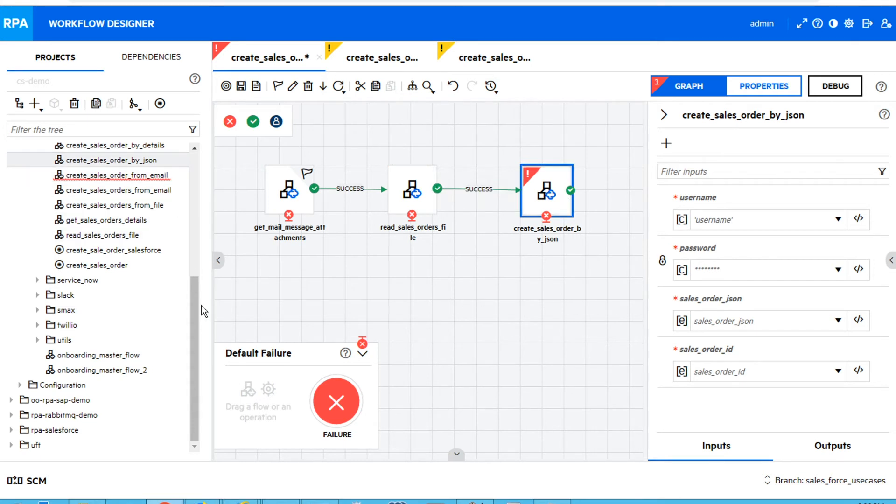
Add the office-365 send_mail_message operation and connect create_sales_order_by_json to it
drag(197, 304, 198, 205)
drag(122, 287, 621, 192)
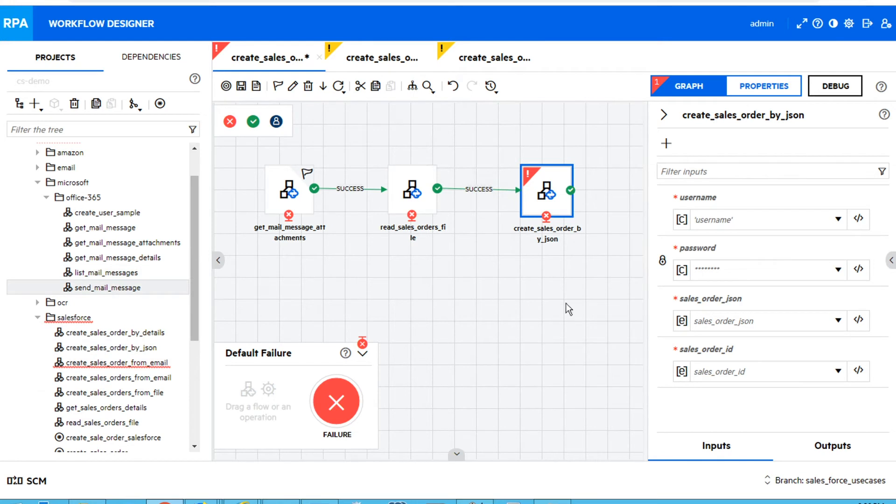
drag(508, 455, 636, 456)
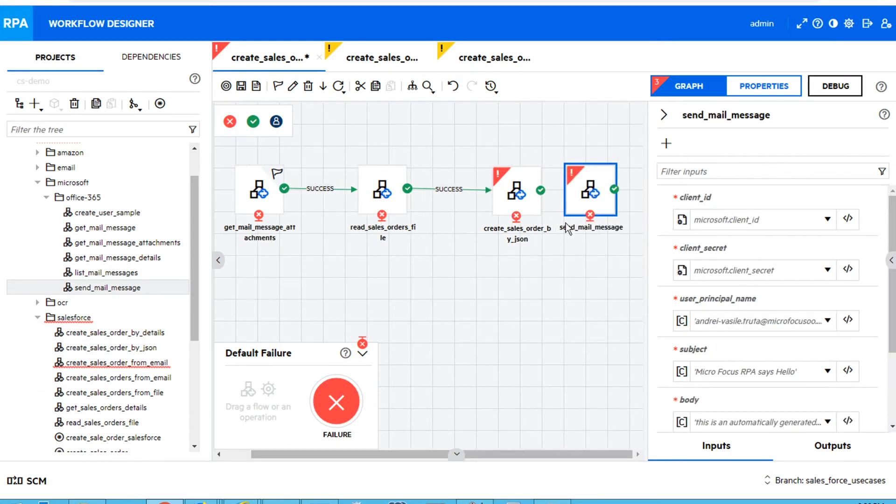
drag(557, 193, 587, 194)
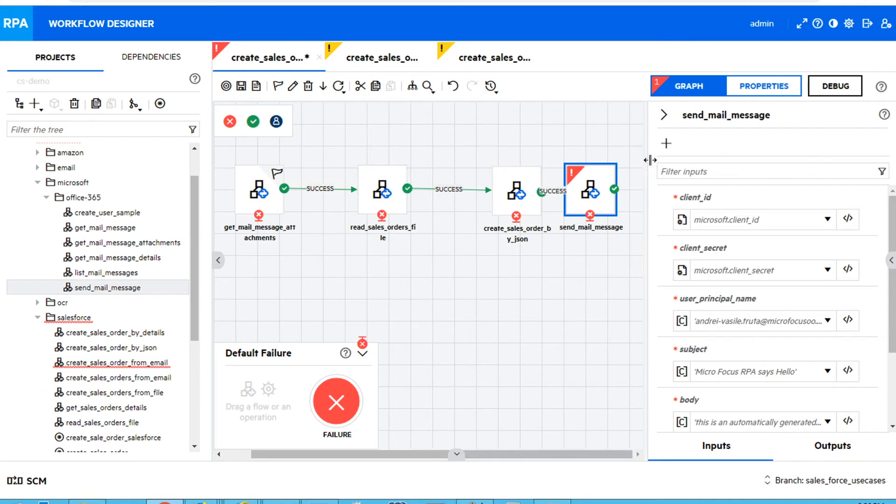
Add a SUCCESS end step after send_mail_message, connect them, tidy the step layout, and save the flow
drag(253, 122, 720, 191)
drag(654, 193, 724, 199)
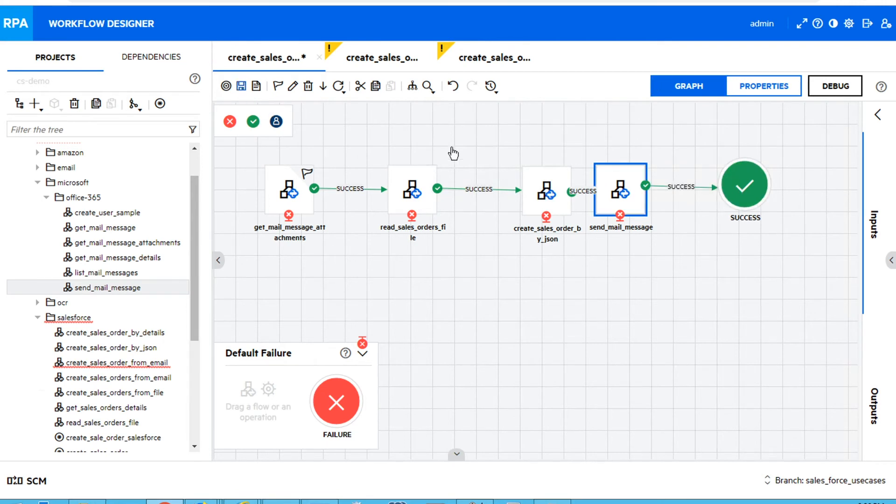
drag(540, 193, 517, 195)
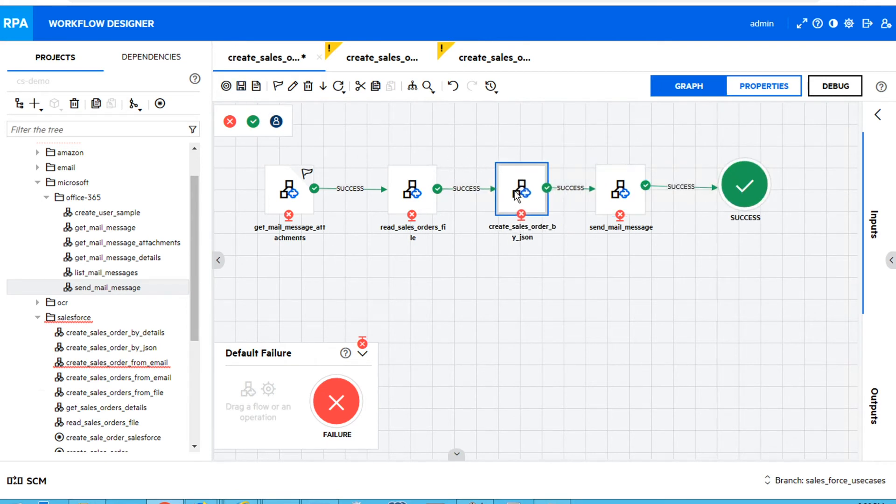
right_click(517, 195)
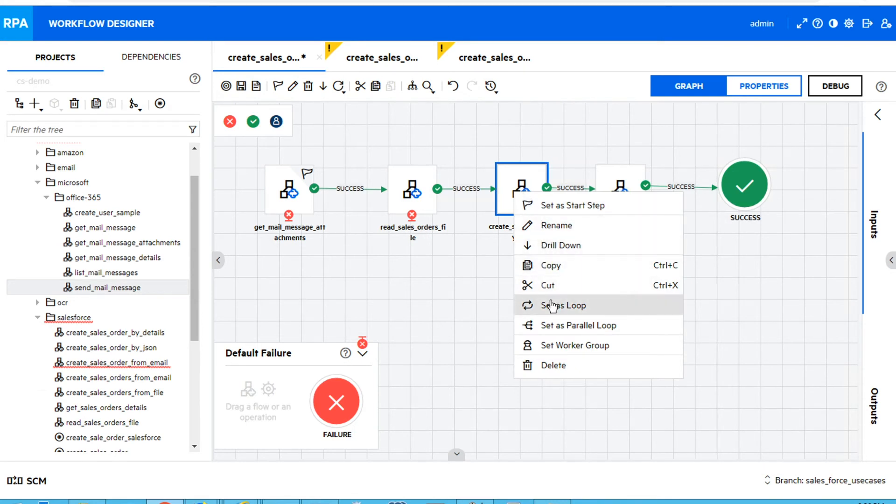
click(241, 86)
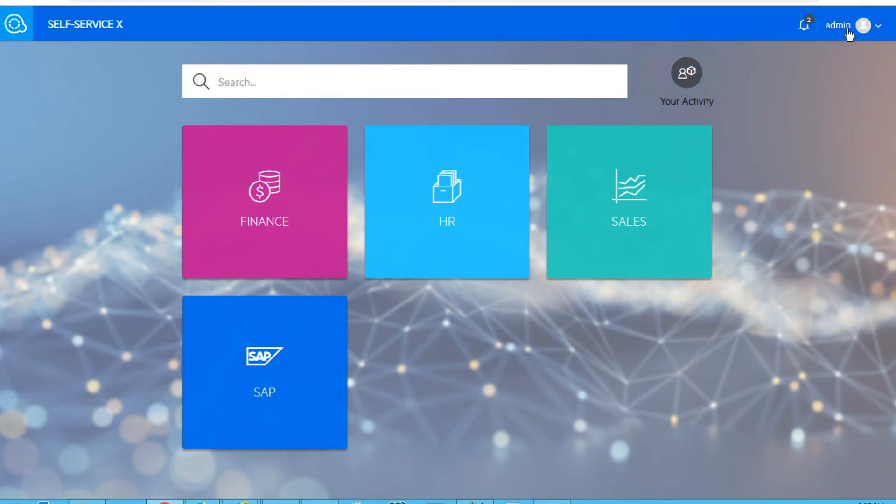
Switch to Self-Service X and start adding a new scenario from the Management area
click(848, 32)
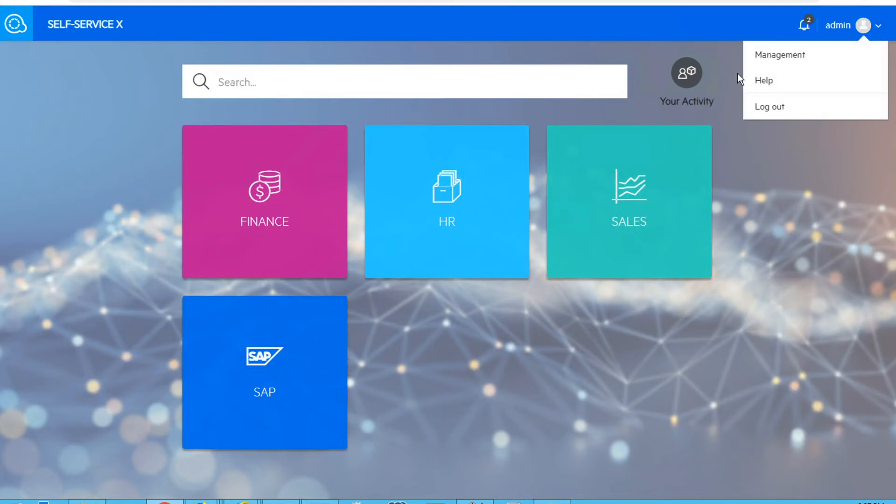
click(775, 57)
click(43, 113)
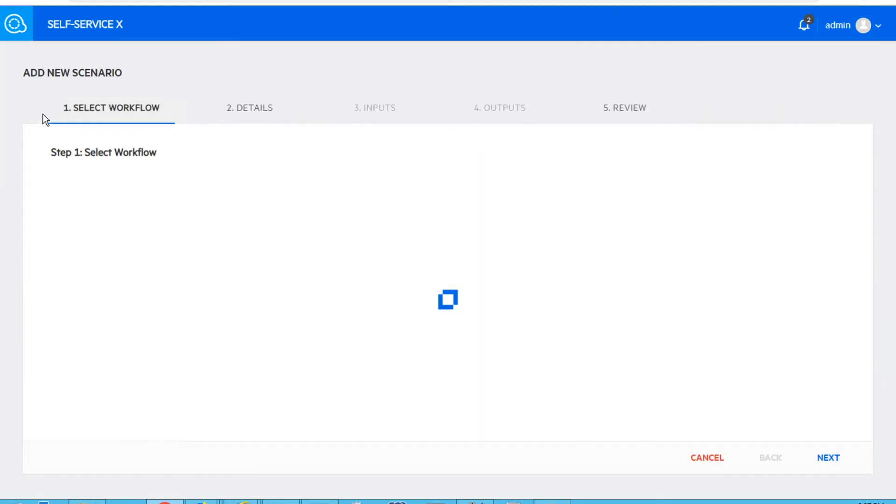
Search workflows for create_sales, select create_sales_orders_from_email, and continue to the details step
text(create_sales)
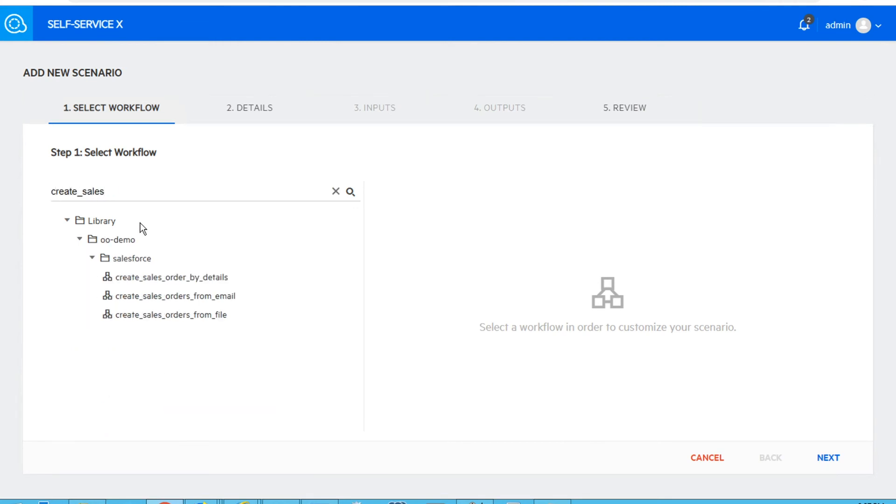
click(171, 301)
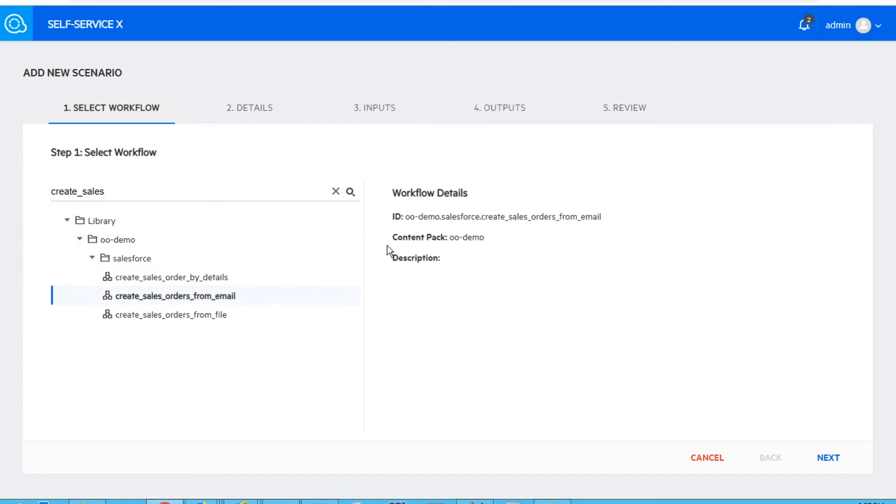
click(831, 460)
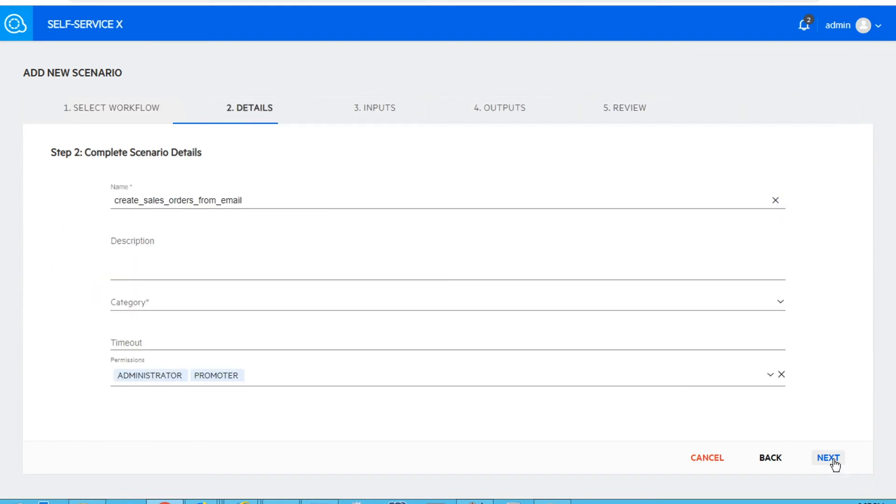
Name the scenario Create Sales Order in the SALES category, skip to the review step, and submit it
double_click(192, 199)
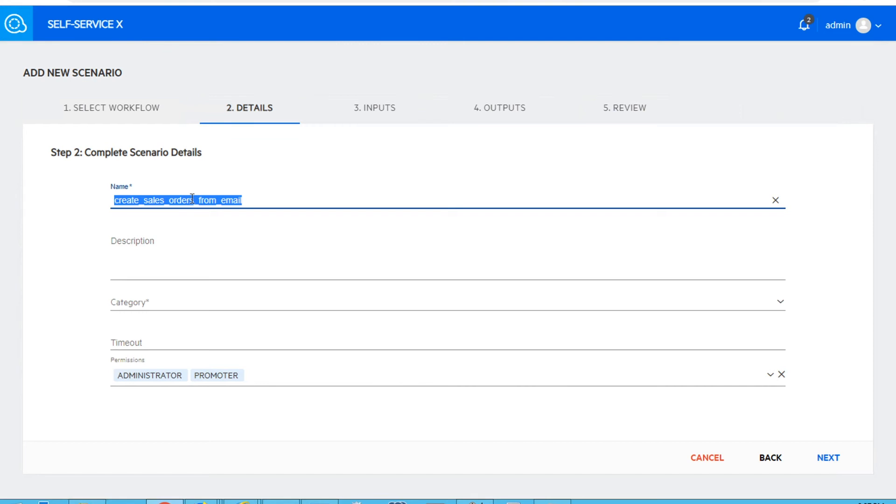
text(Create Sales)
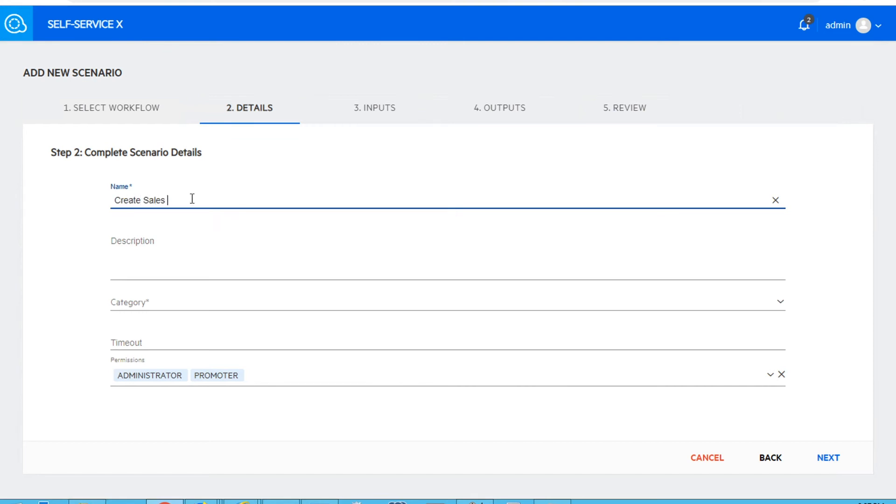
click(150, 303)
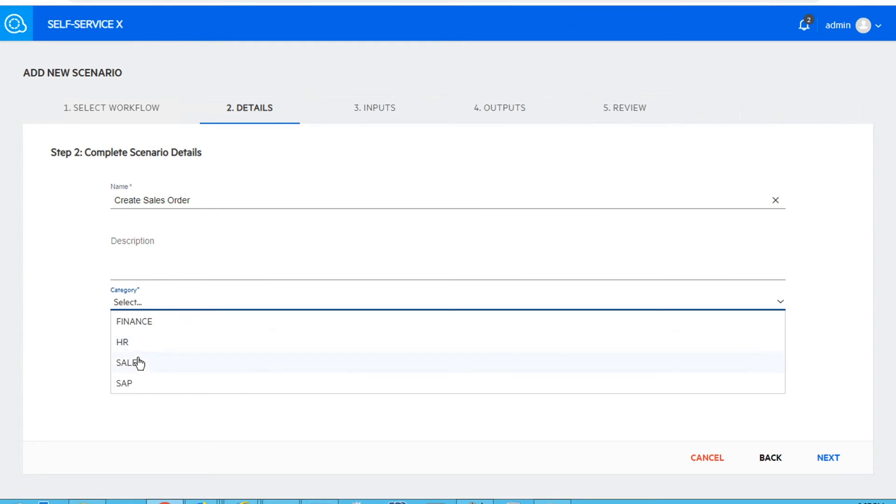
click(135, 362)
click(819, 462)
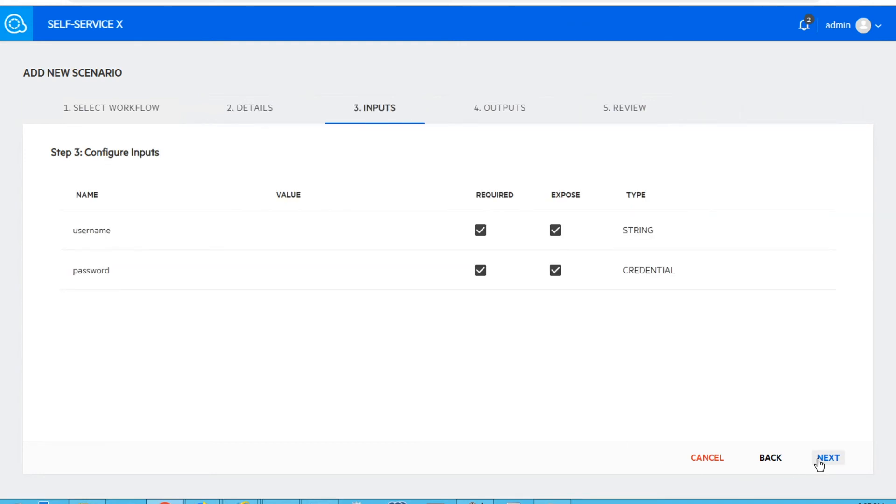
click(634, 115)
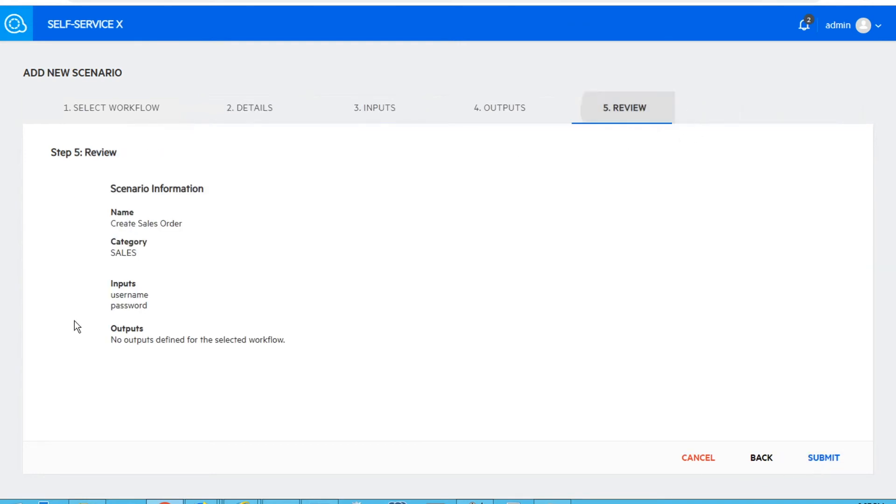
click(818, 457)
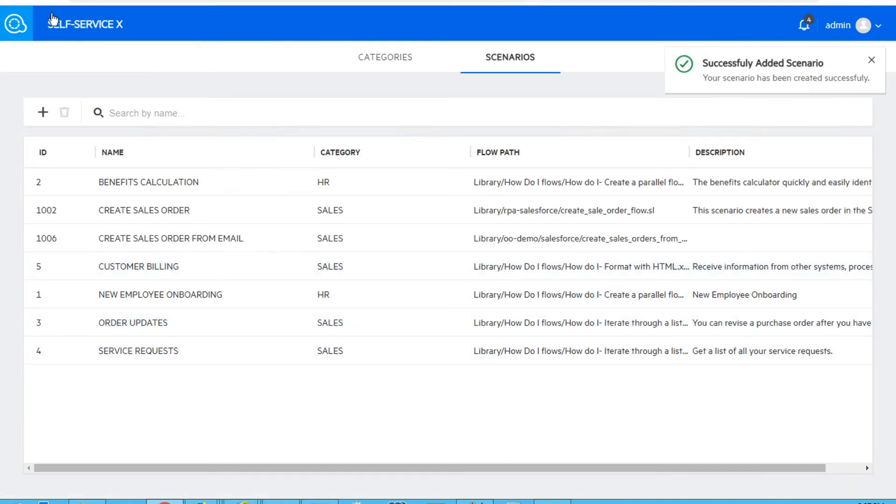
Open the Create Sales Order From Email scenario under SALES and enter the Salesforce account e-mail as its username
click(74, 26)
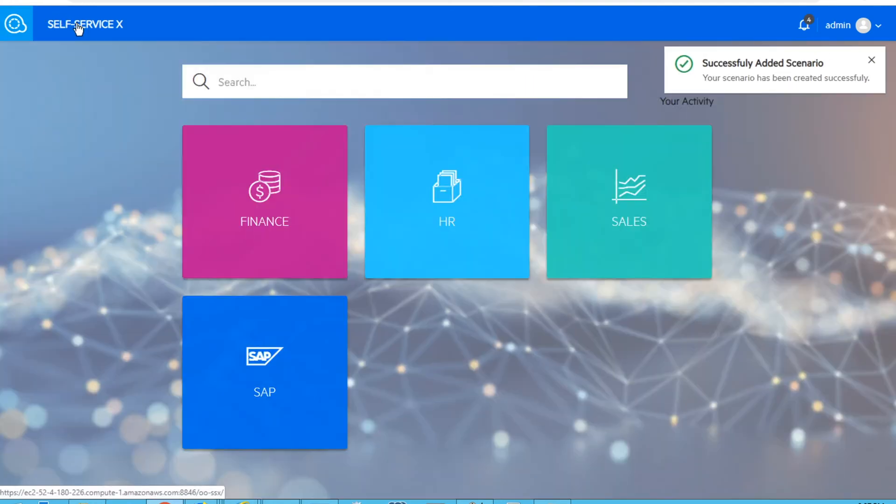
click(662, 257)
click(351, 267)
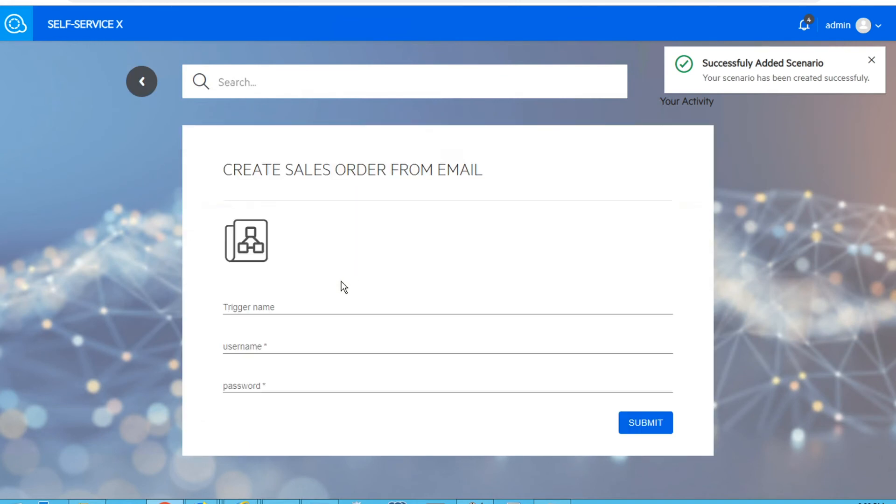
click(251, 350)
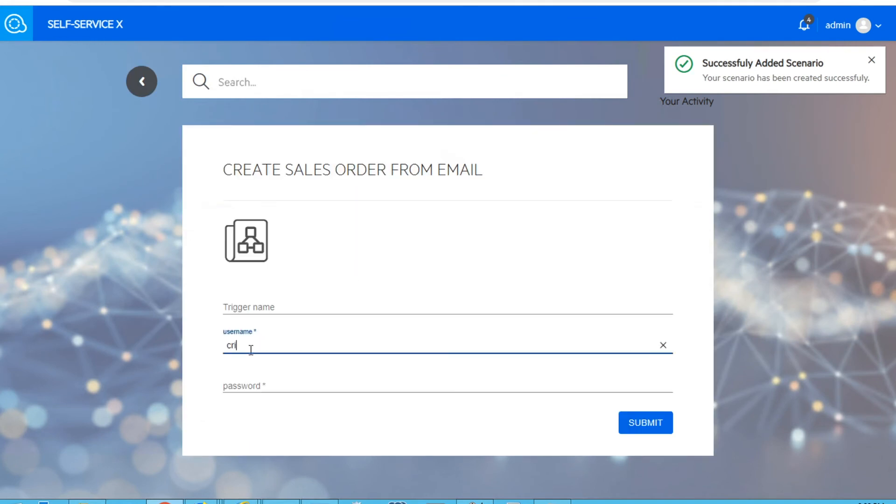
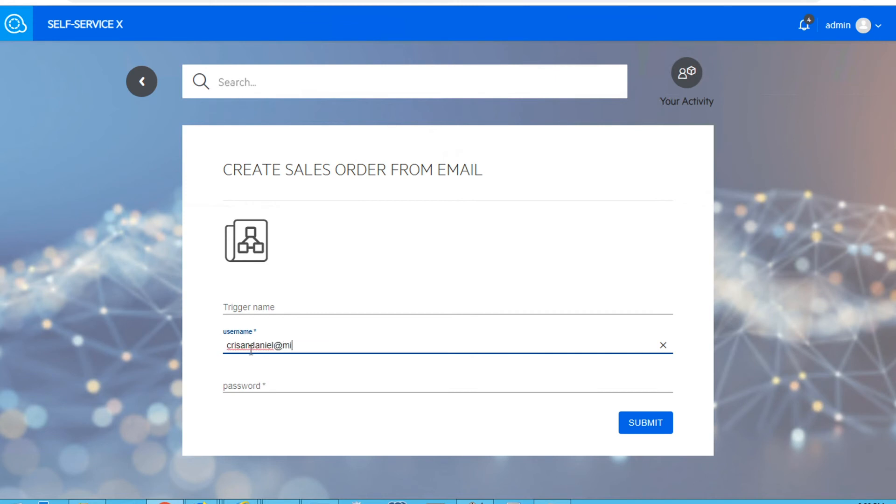
key(Tab)
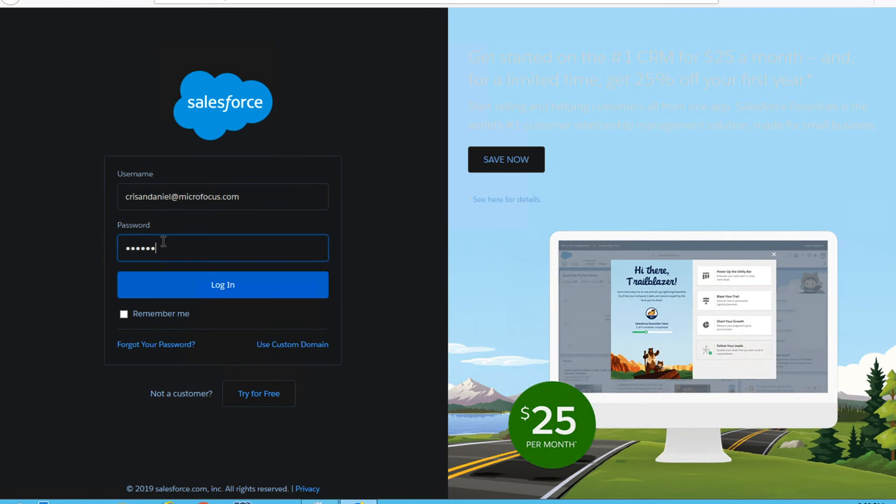
Log in to Salesforce with the entered credentials and open My Settings from the user menu
key(Return)
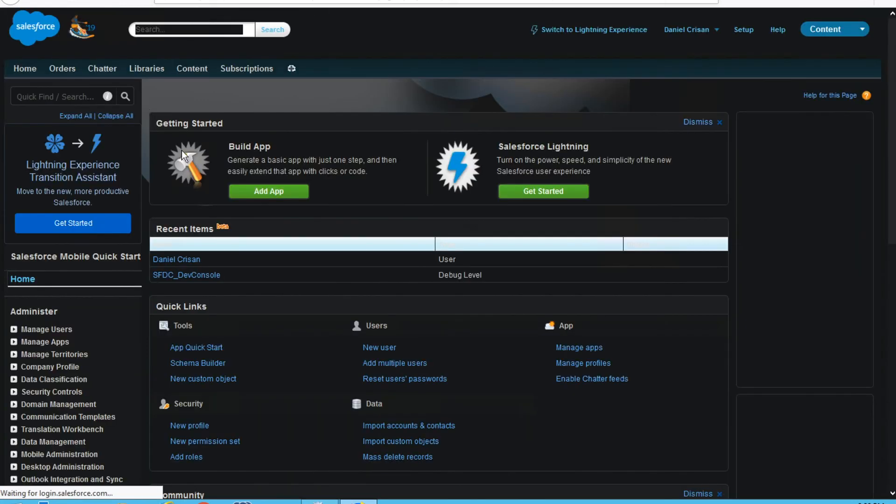
click(694, 34)
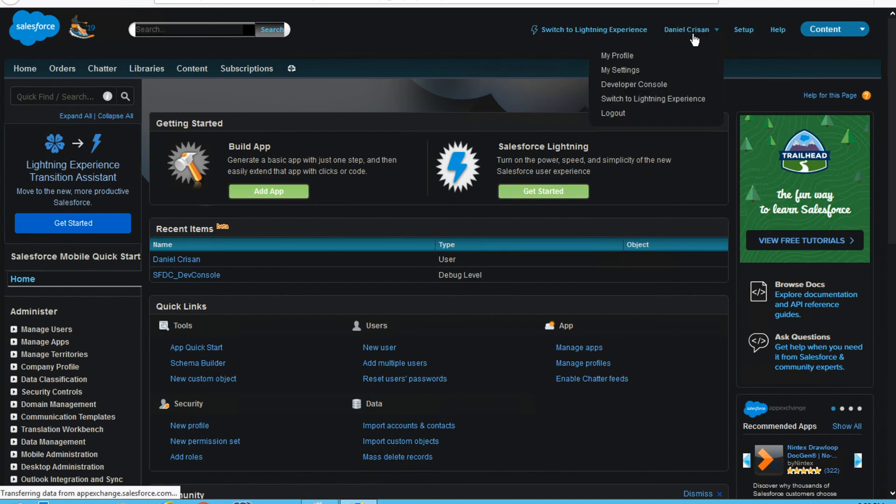
click(625, 71)
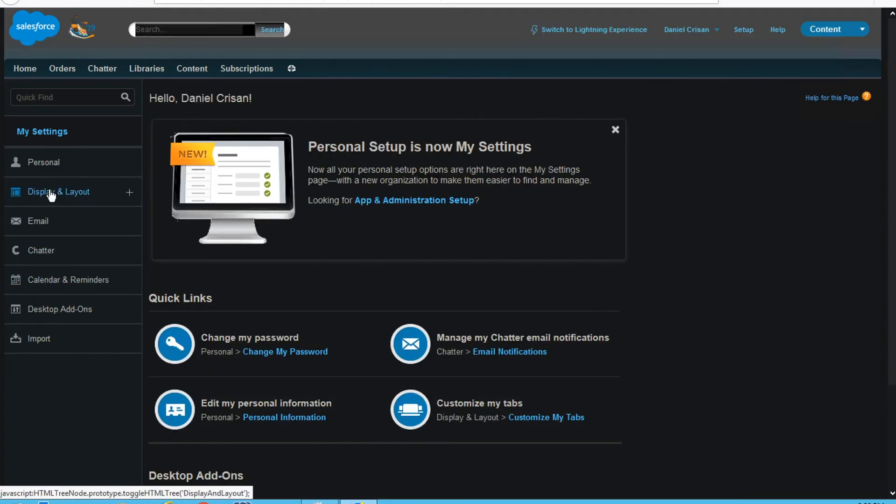
Under Display & Layout, open Customize My Tabs, move the Orders tab down two places, and save
click(53, 193)
click(65, 224)
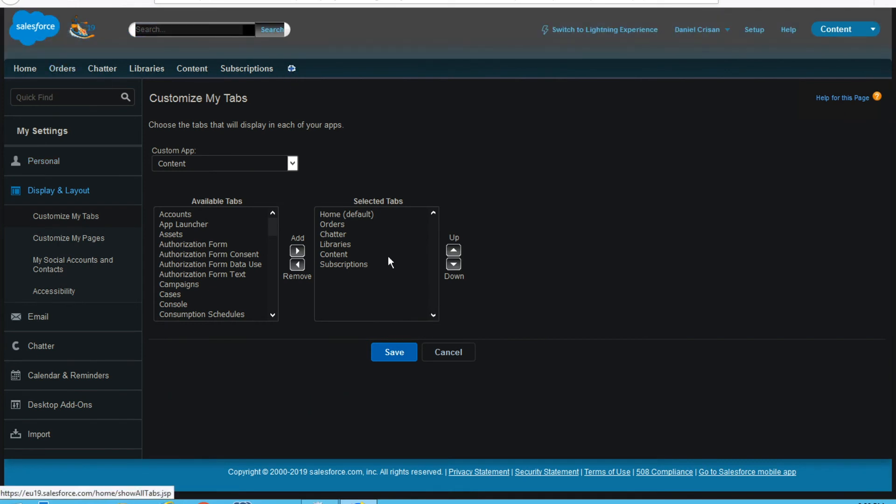
click(351, 224)
click(453, 264)
click(454, 264)
click(454, 264)
click(453, 264)
click(402, 358)
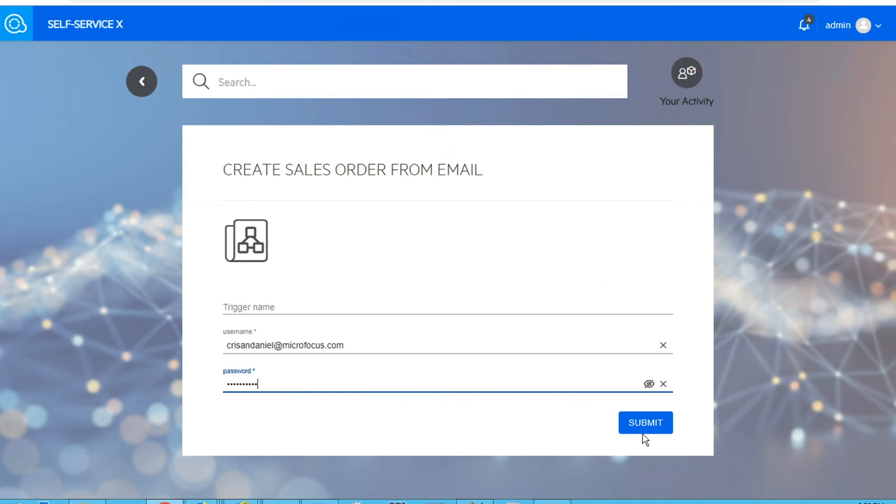
Submit the scenario form to trigger the workflow and view your activity
click(645, 432)
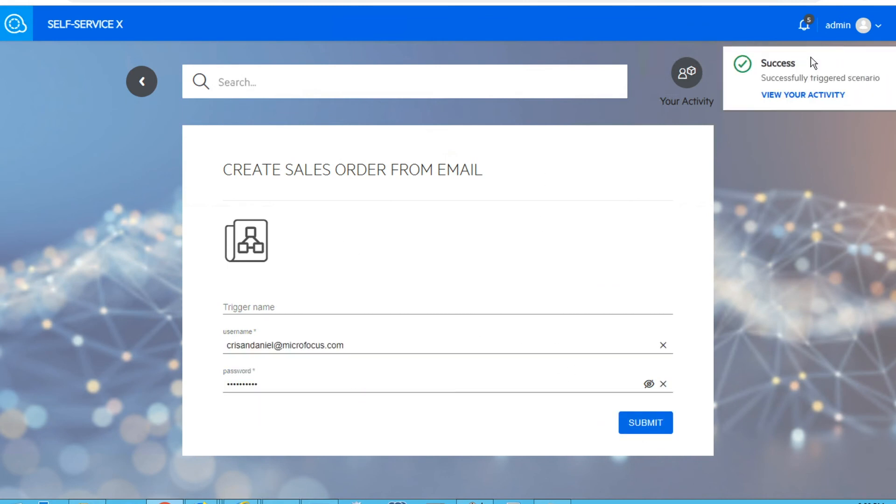
click(761, 95)
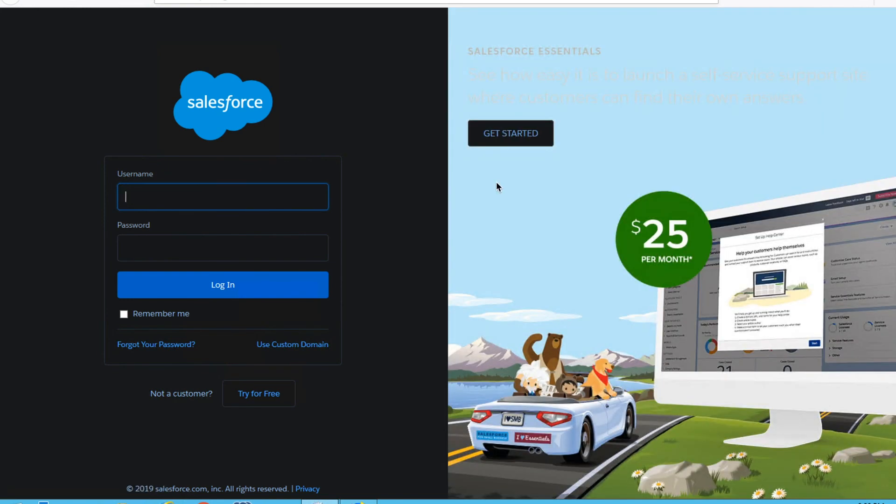
key(Return)
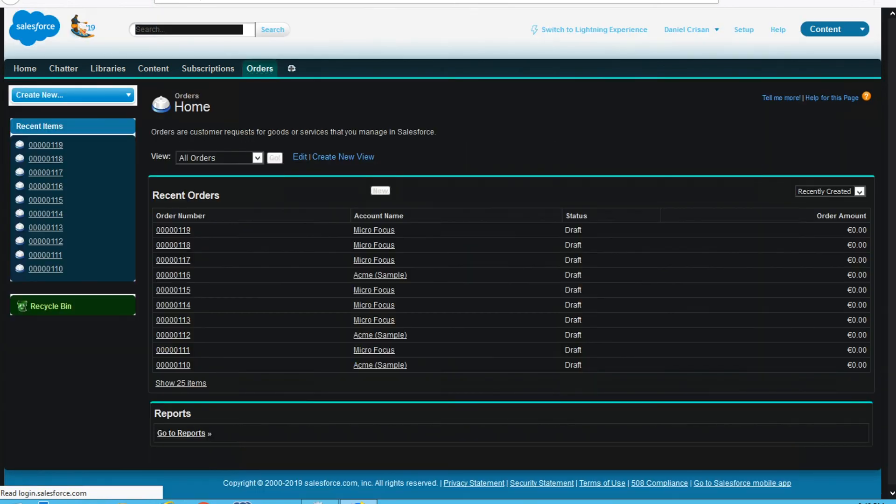
click(380, 192)
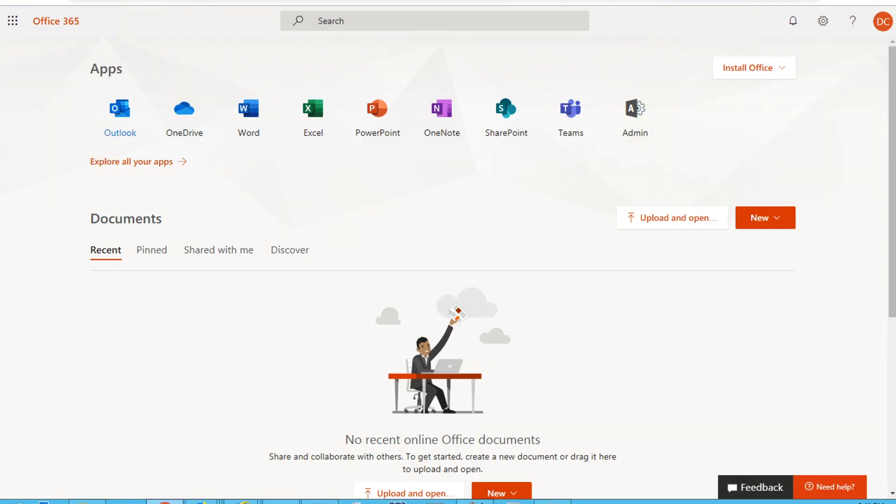
Open Outlook and read the Sales Orders Updated by Micro Focus RPA message in the Other inbox
click(122, 122)
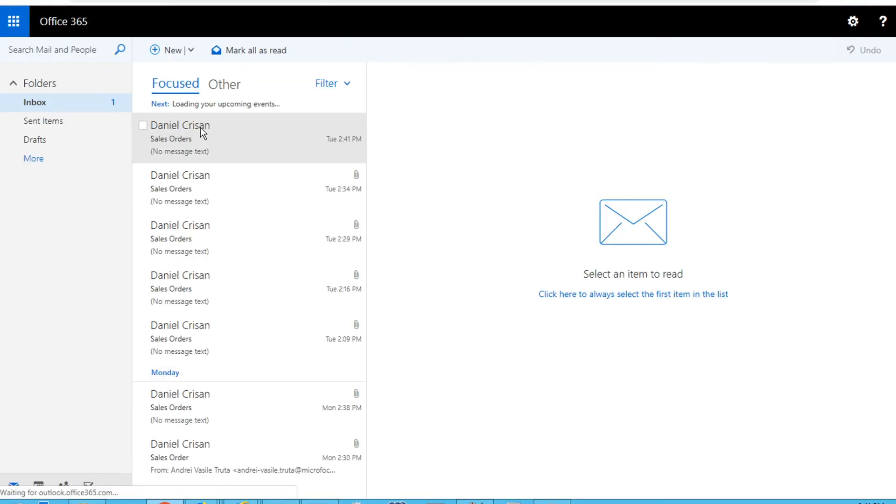
click(214, 126)
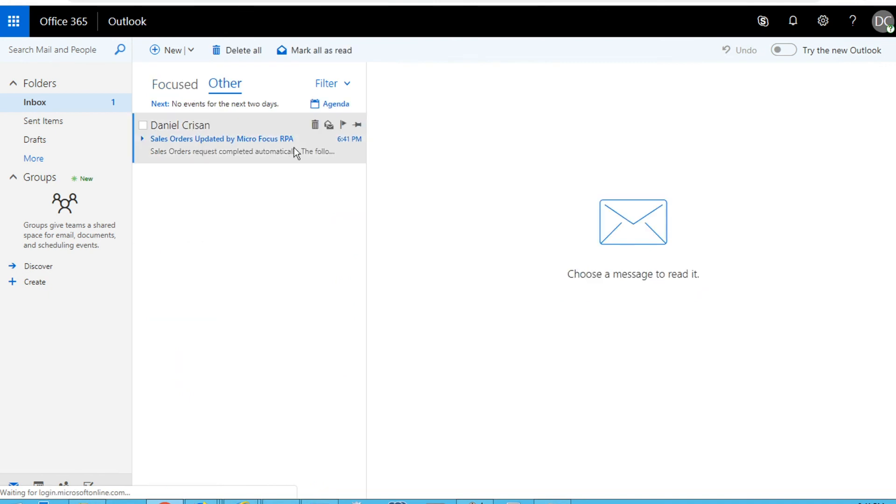
click(145, 143)
drag(472, 211, 738, 206)
click(426, 276)
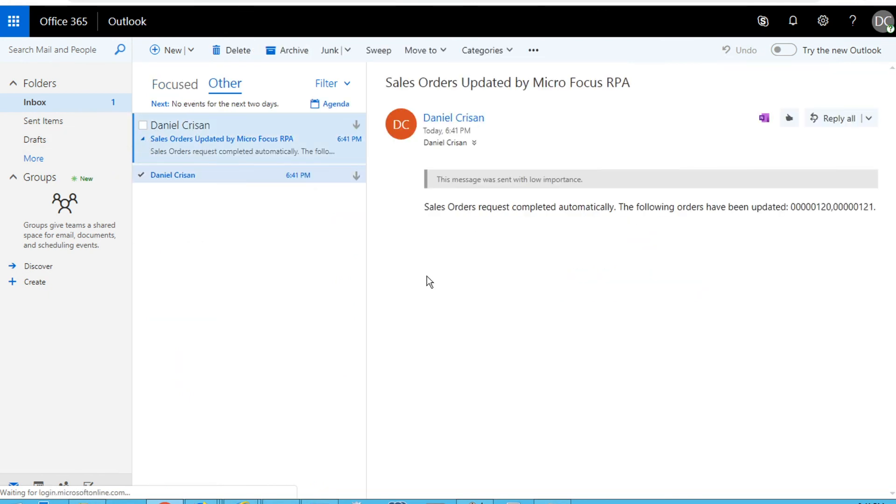